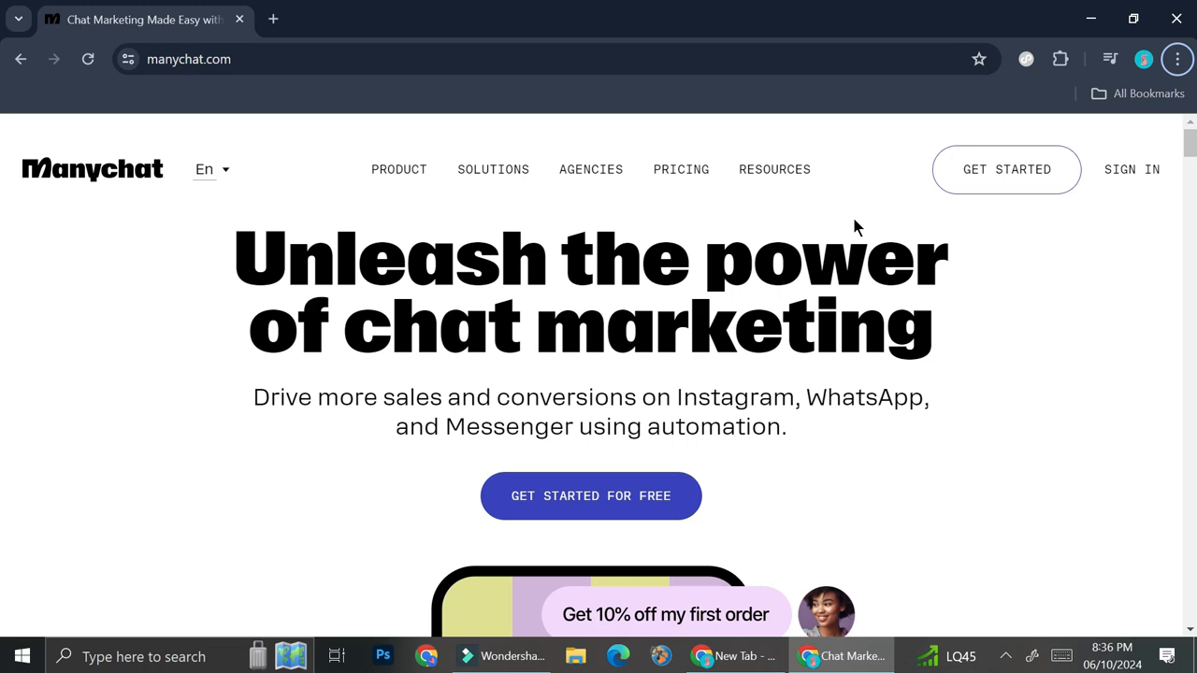
# Look through the Manychat home page at the Instagram DMs, WhatsApp and Facebook Messenger channel descriptions.
pyautogui.scroll(-10, 936, 224)
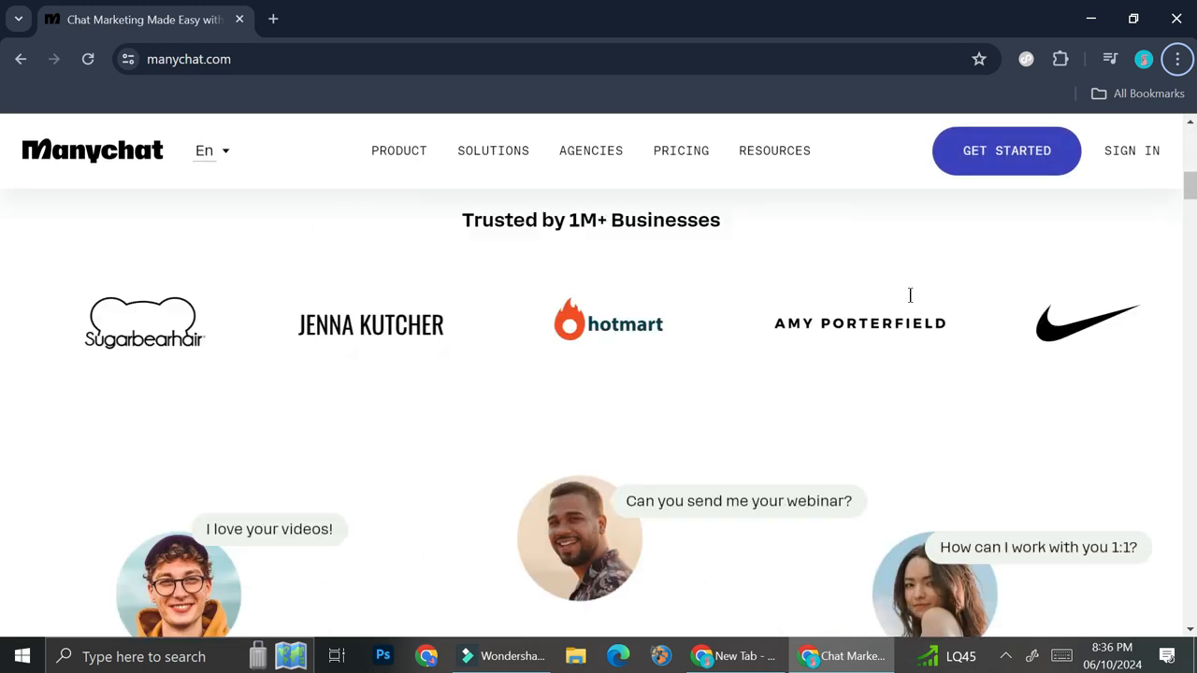
pyautogui.scroll(-8, 914, 299)
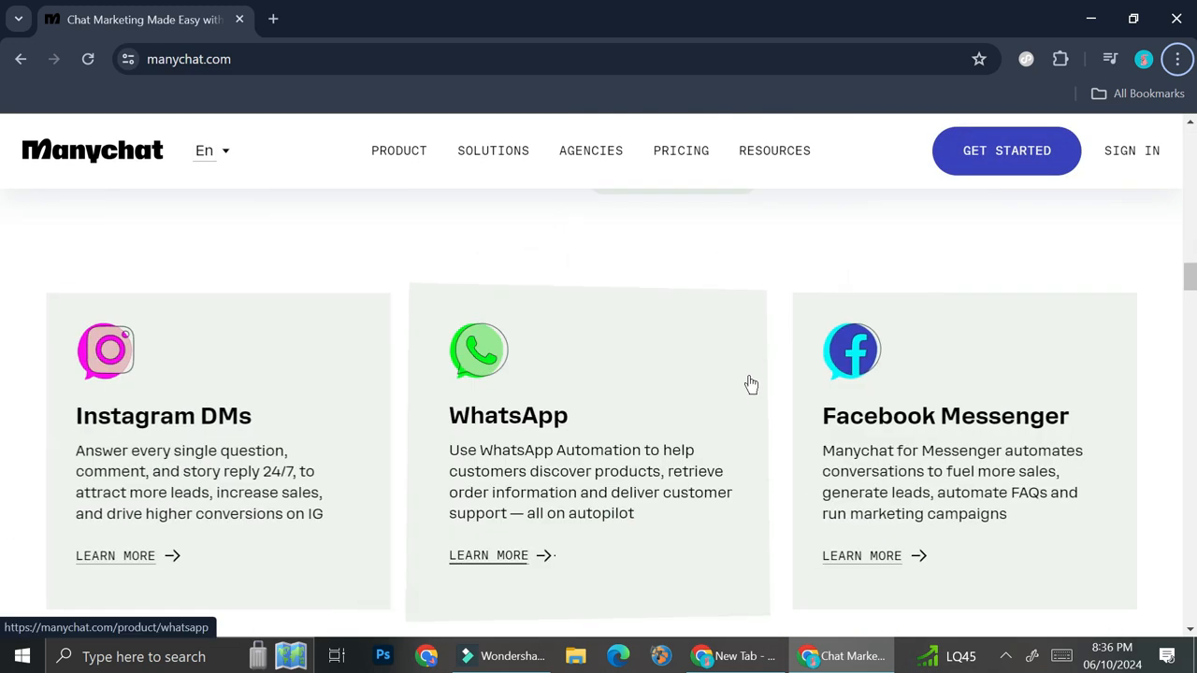
pyautogui.scroll(-1, 535, 360)
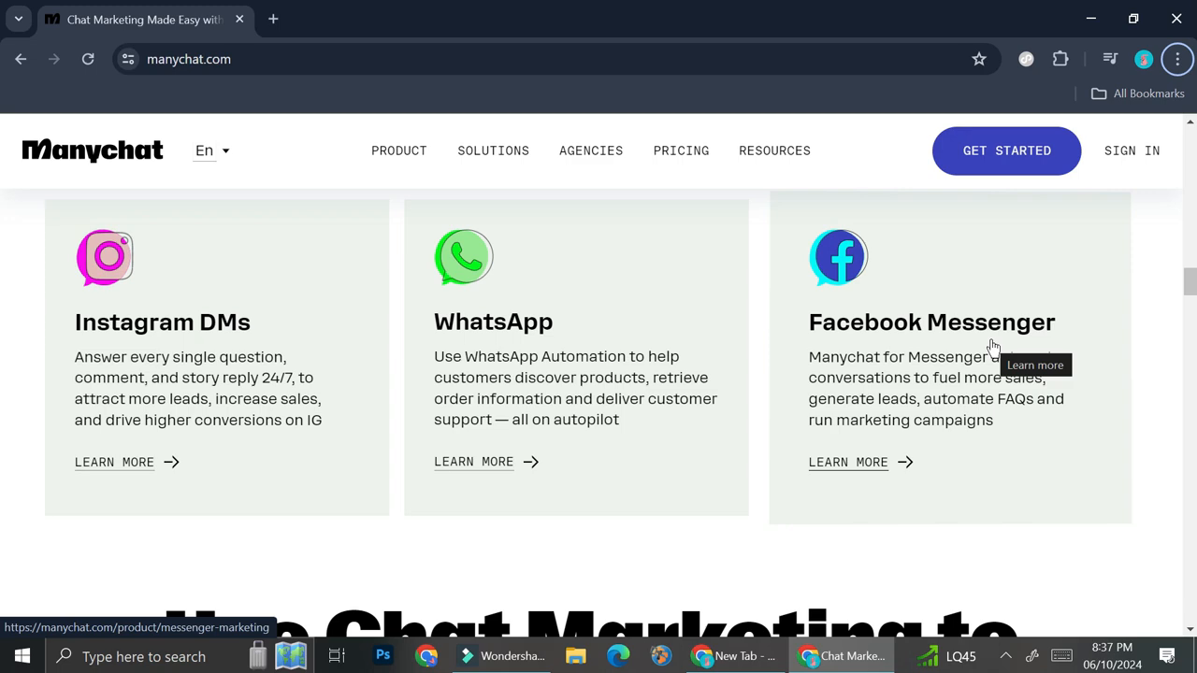
pyautogui.scroll(15, 993, 348)
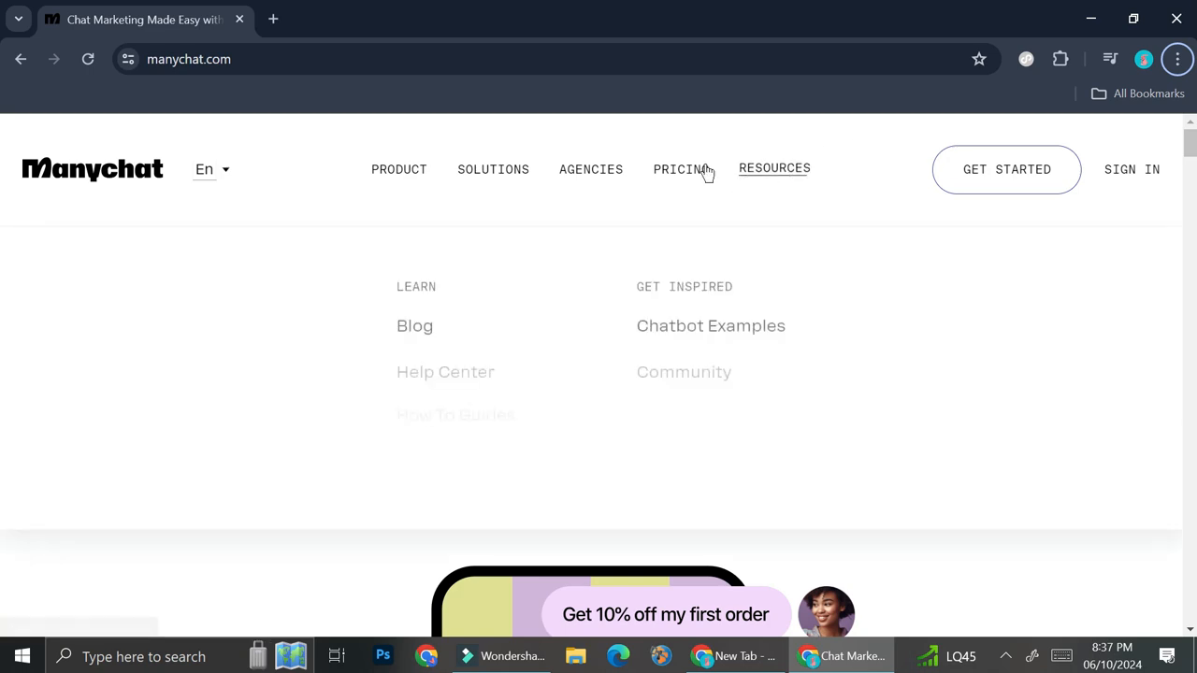
# Open the pricing page and compare the Free, Pro and Premium plans, including costs, channel access and key features.
pyautogui.click(690, 178)
pyautogui.scroll(-2, 698, 317)
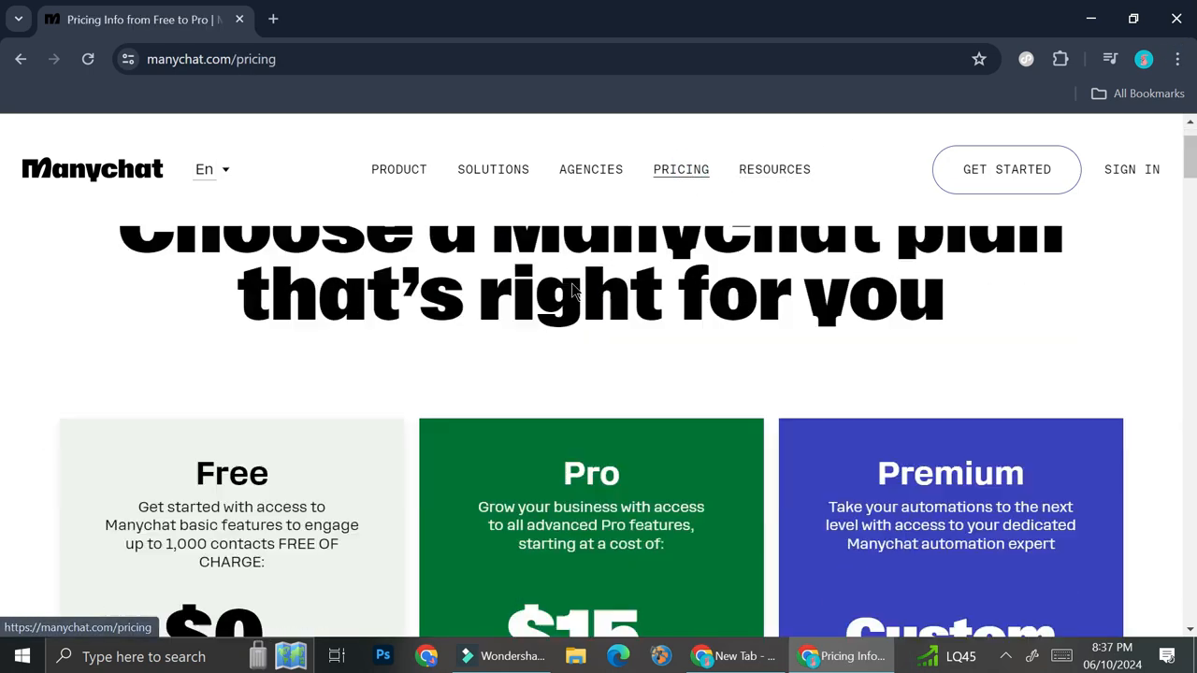
pyautogui.scroll(-3, 698, 316)
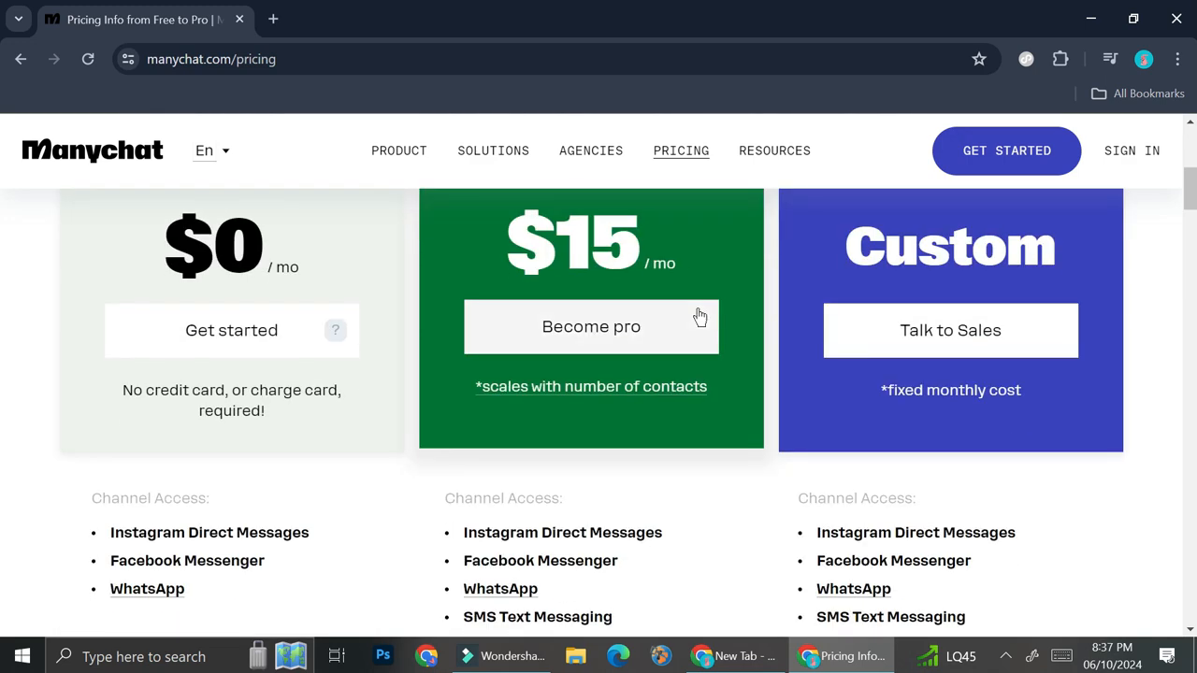
pyautogui.scroll(2, 700, 316)
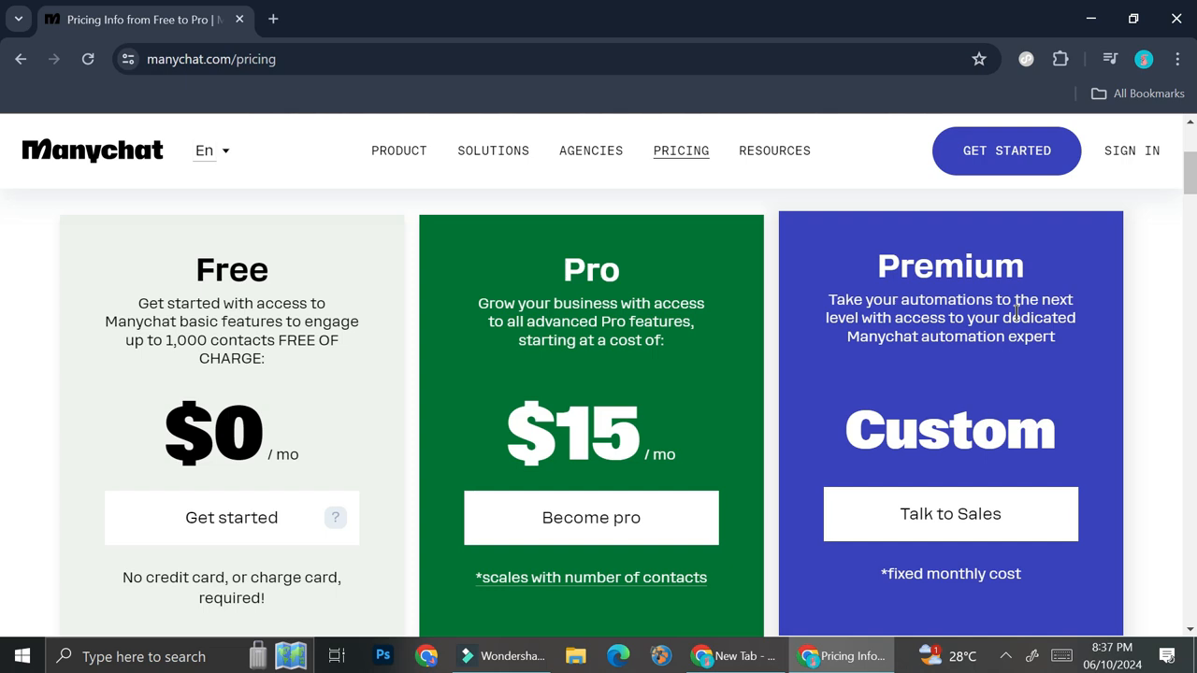
pyautogui.scroll(-4, 645, 431)
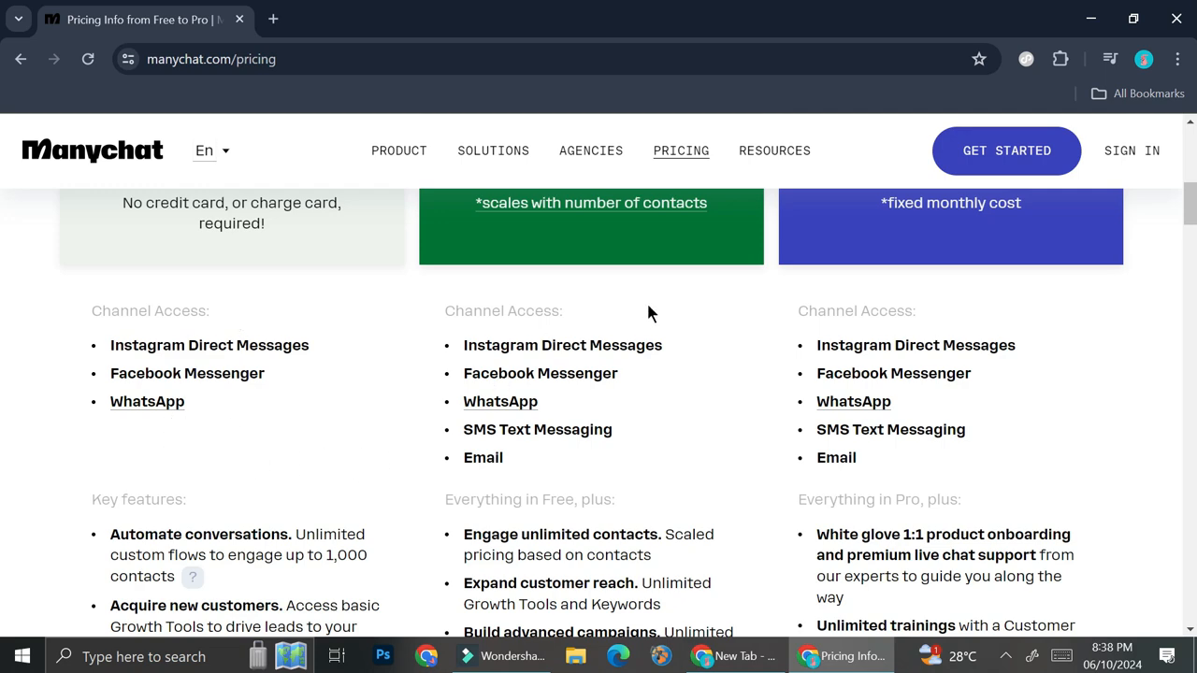
pyautogui.scroll(5, 647, 316)
pyautogui.scroll(-4, 633, 399)
pyautogui.scroll(-1, 633, 399)
pyautogui.scroll(-3, 571, 345)
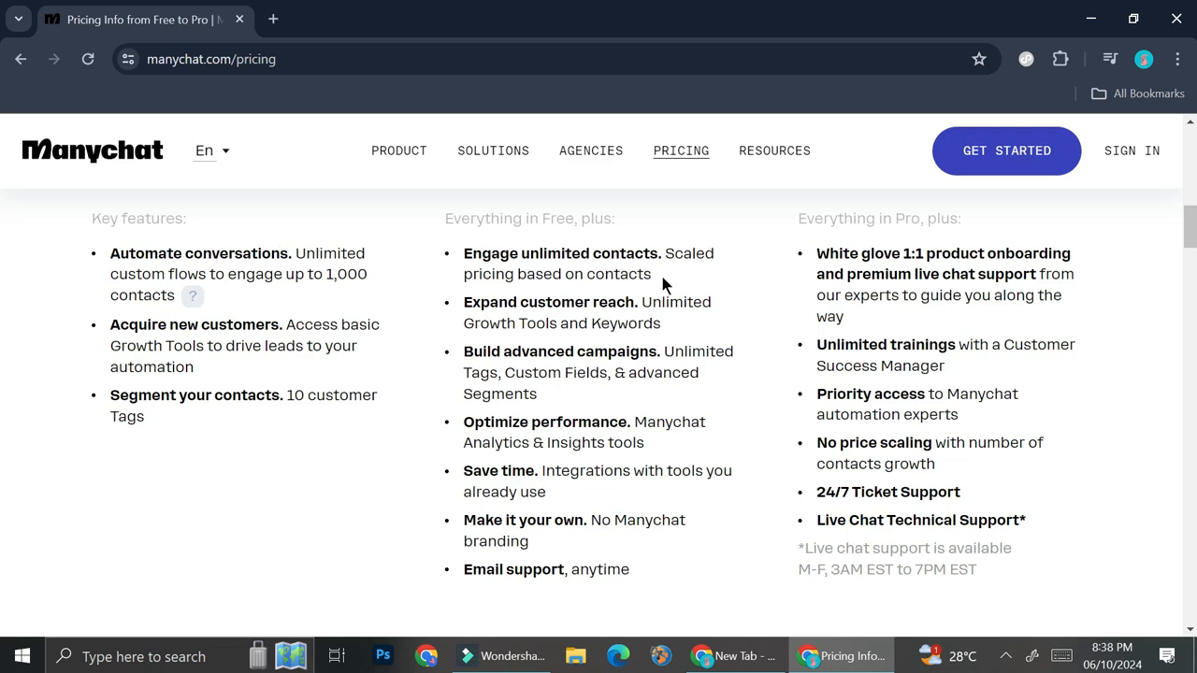
pyautogui.scroll(5, 644, 316)
pyautogui.scroll(3, 645, 316)
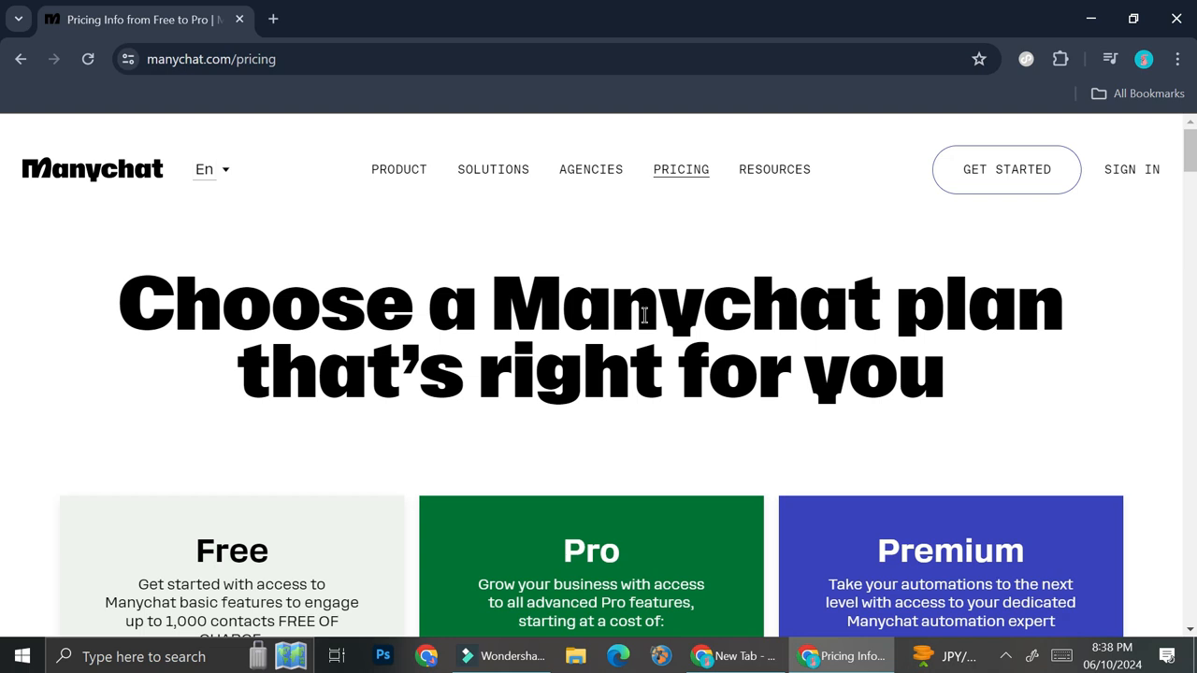
# Start a new account sign-up with Instagram as the first channel and continue with Facebook to grant permissions.
pyautogui.click(995, 169)
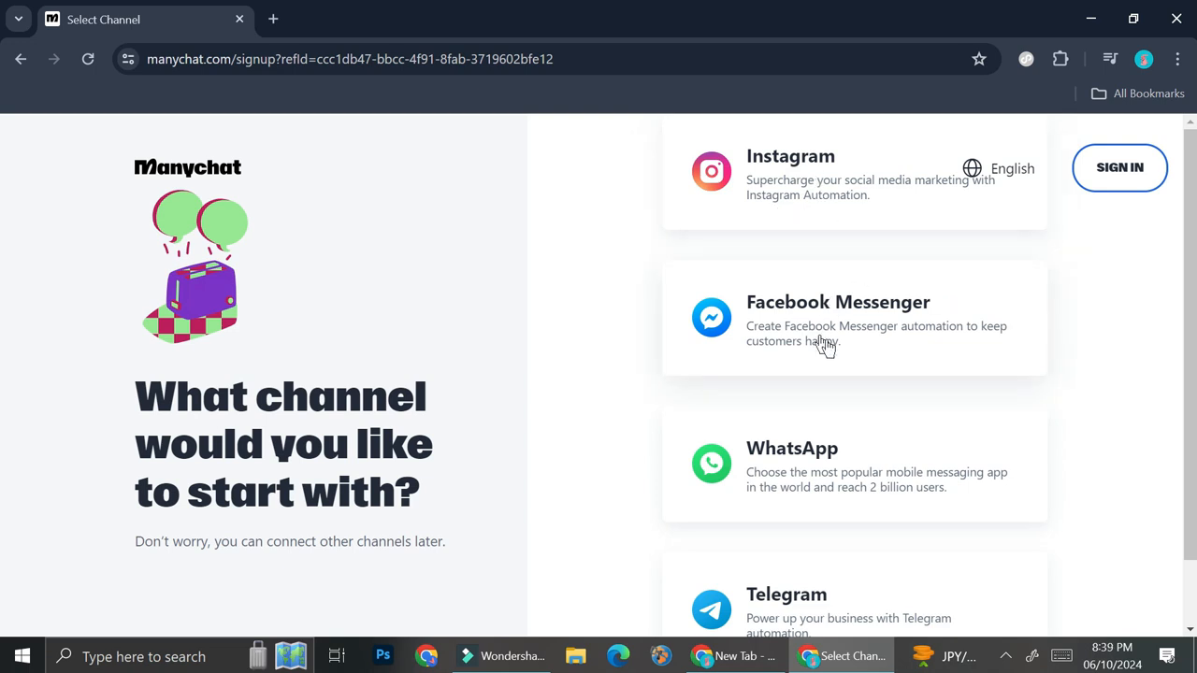
pyautogui.scroll(-1, 889, 443)
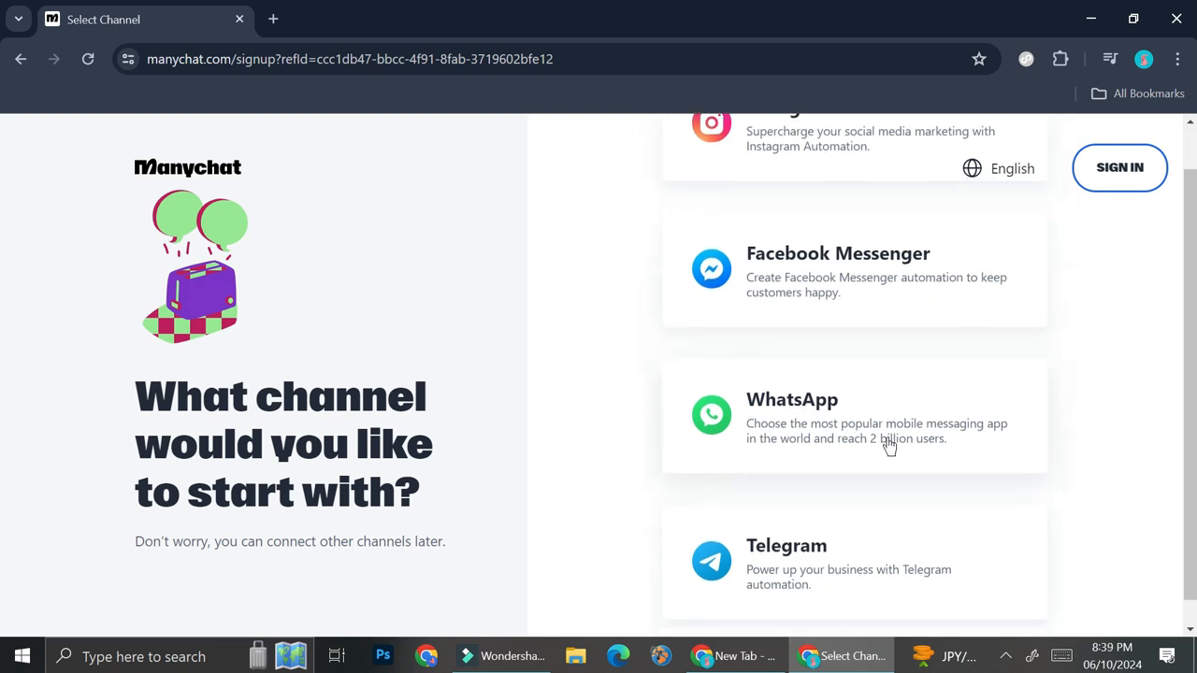
pyautogui.scroll(1, 901, 421)
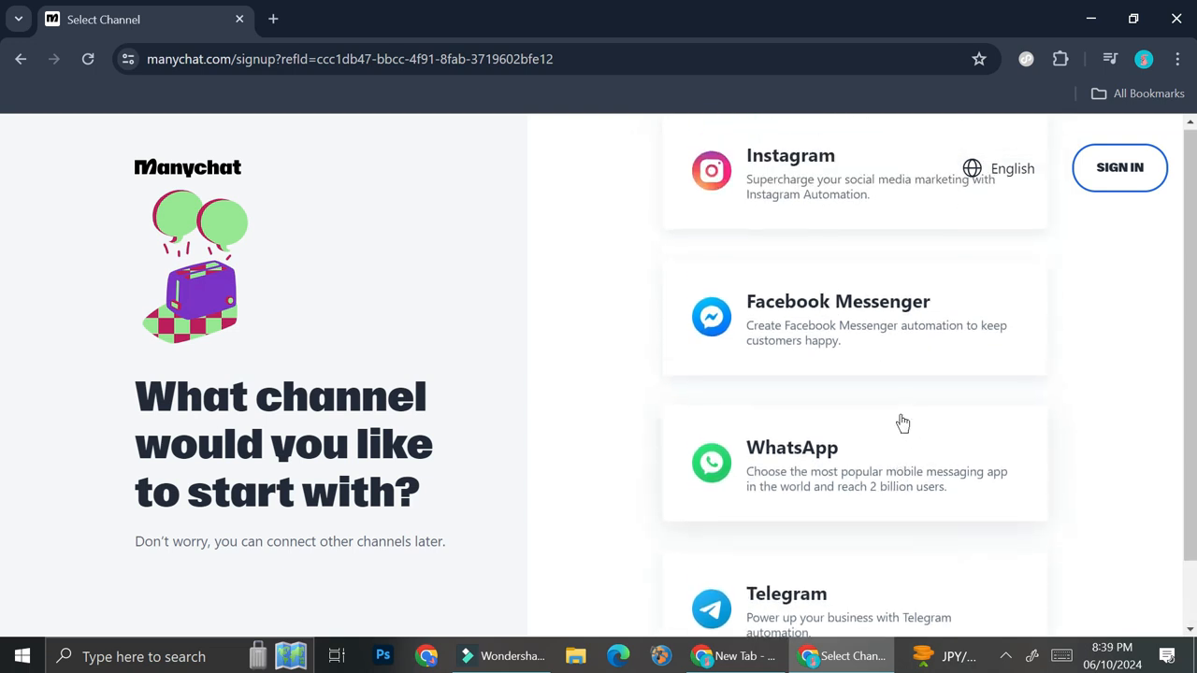
pyautogui.click(823, 187)
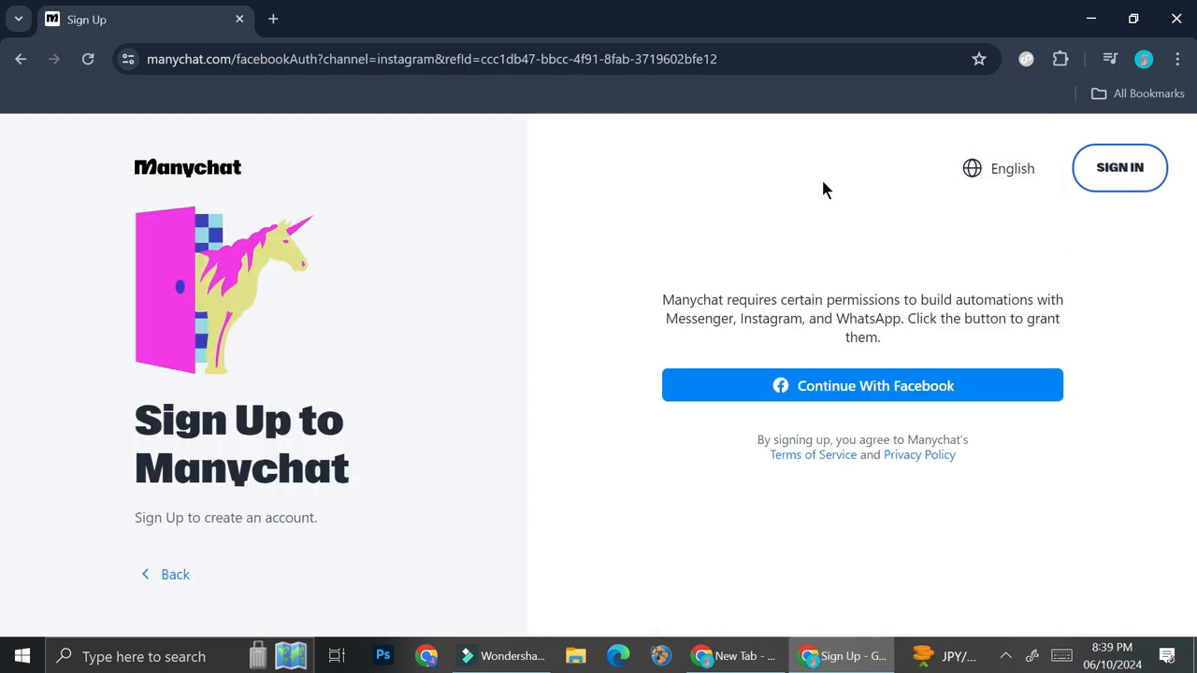
pyautogui.click(837, 383)
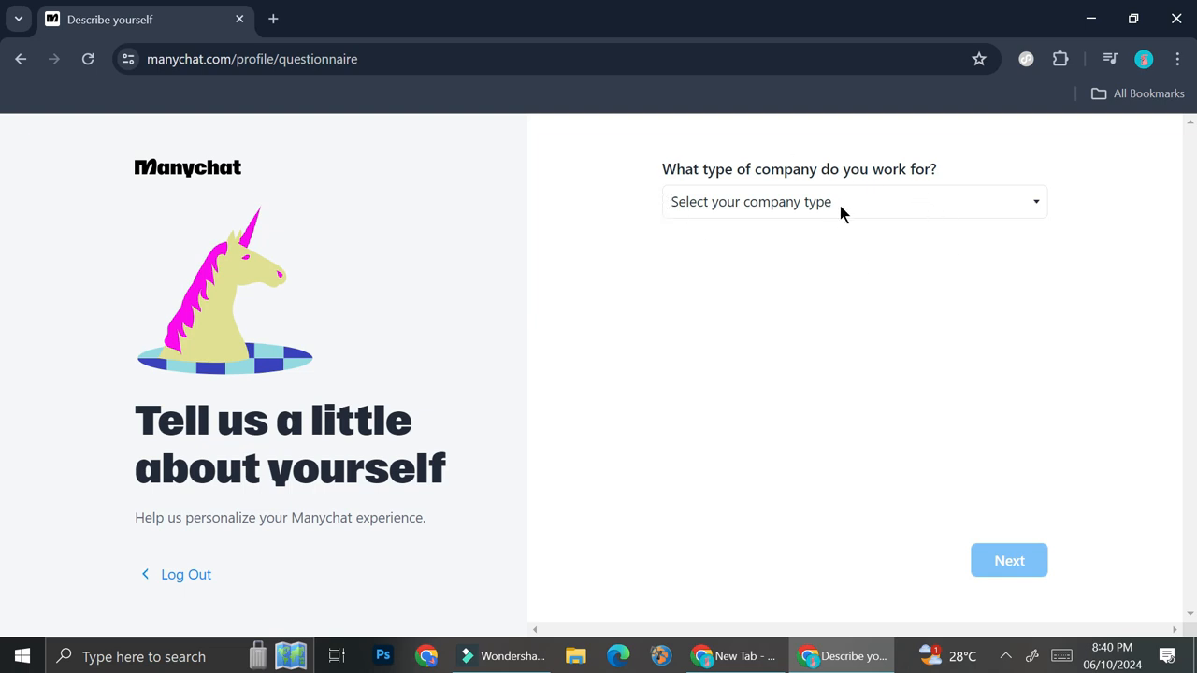
# Fill in and submit the questionnaire with company type Business, team Marketing and company size Small (2-30).
pyautogui.click(771, 206)
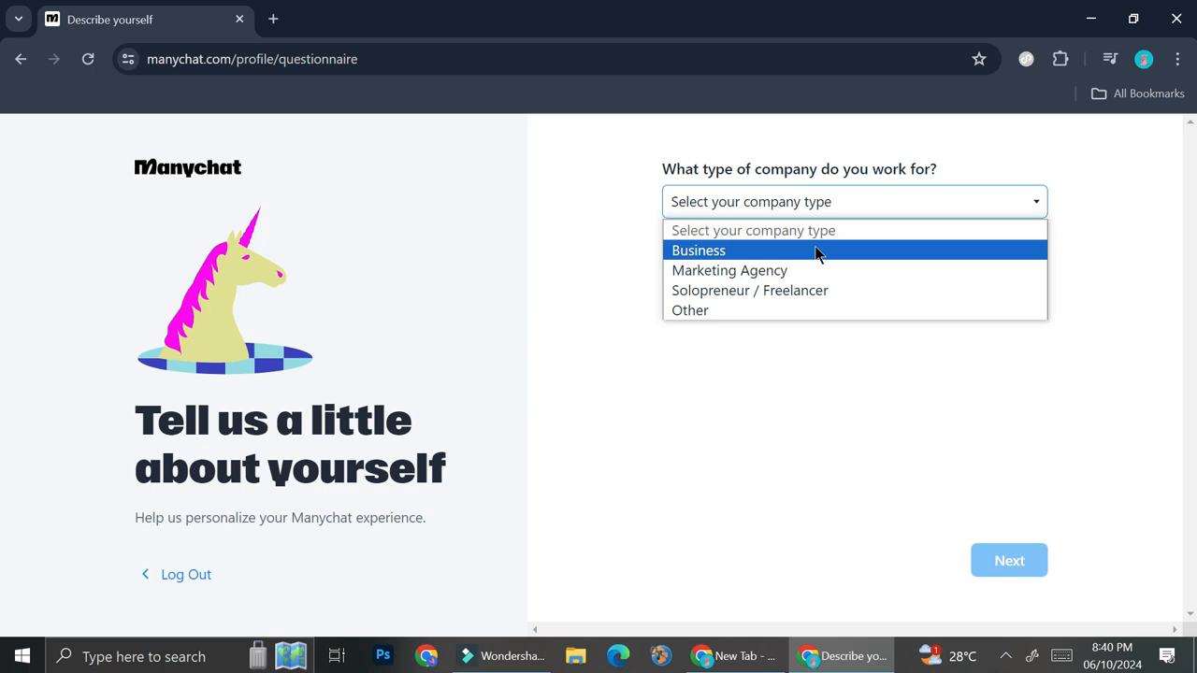
pyautogui.click(815, 250)
pyautogui.click(823, 296)
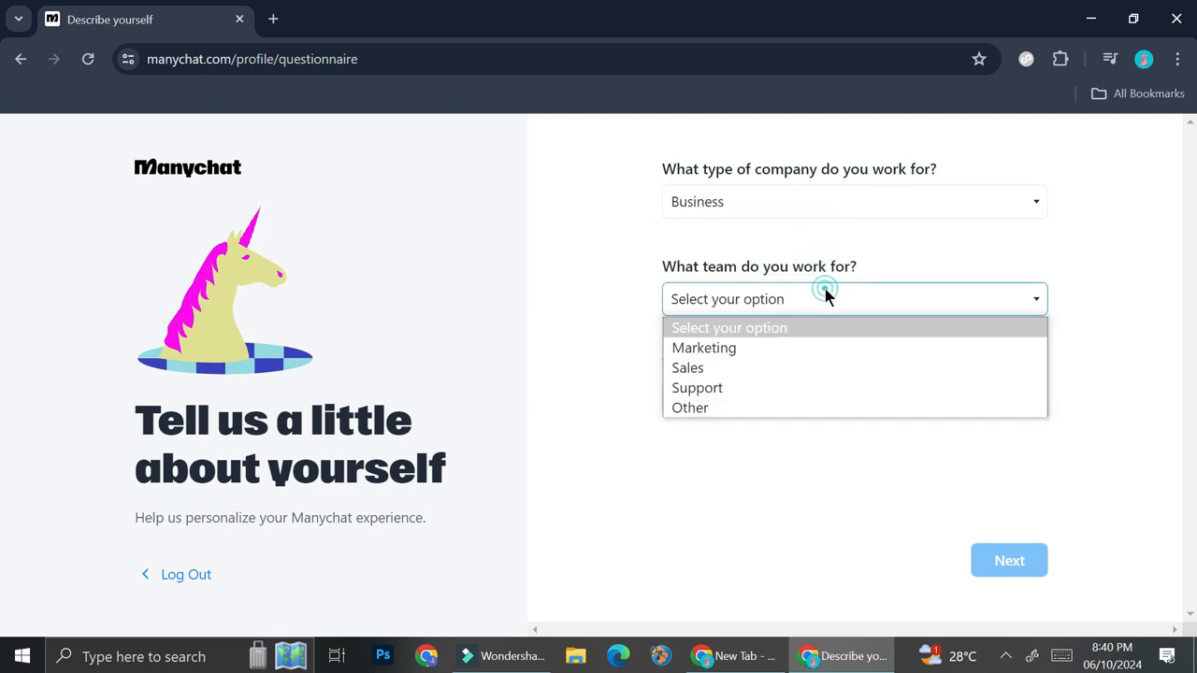
pyautogui.click(758, 349)
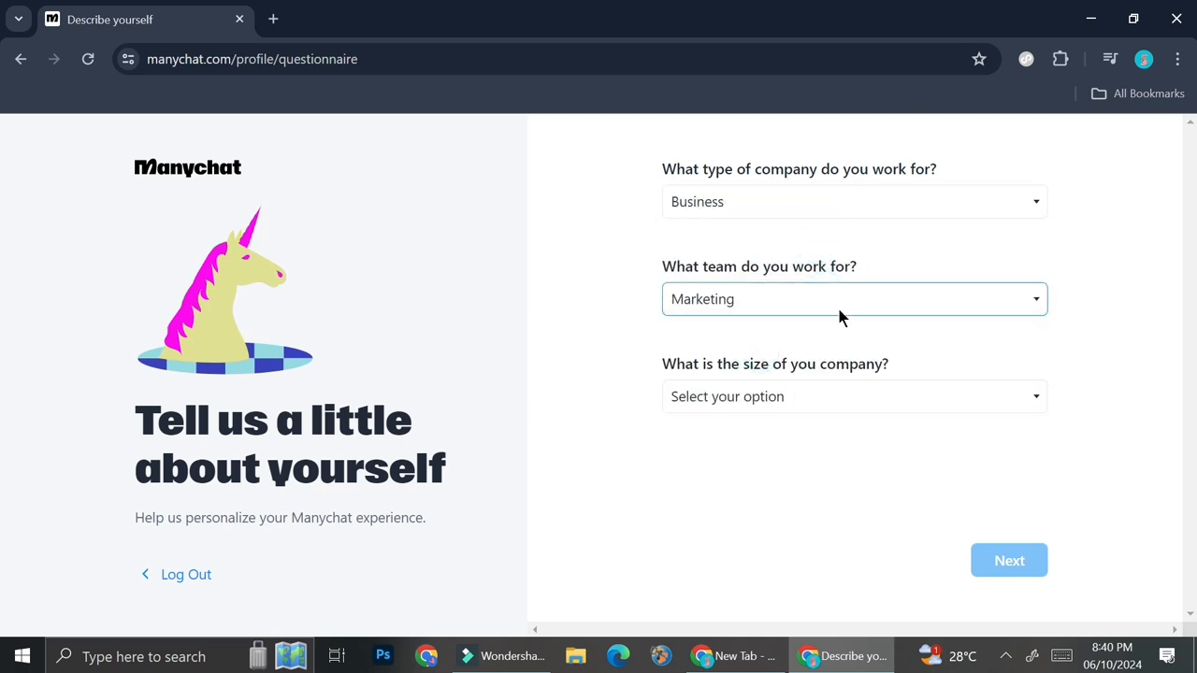
pyautogui.click(767, 400)
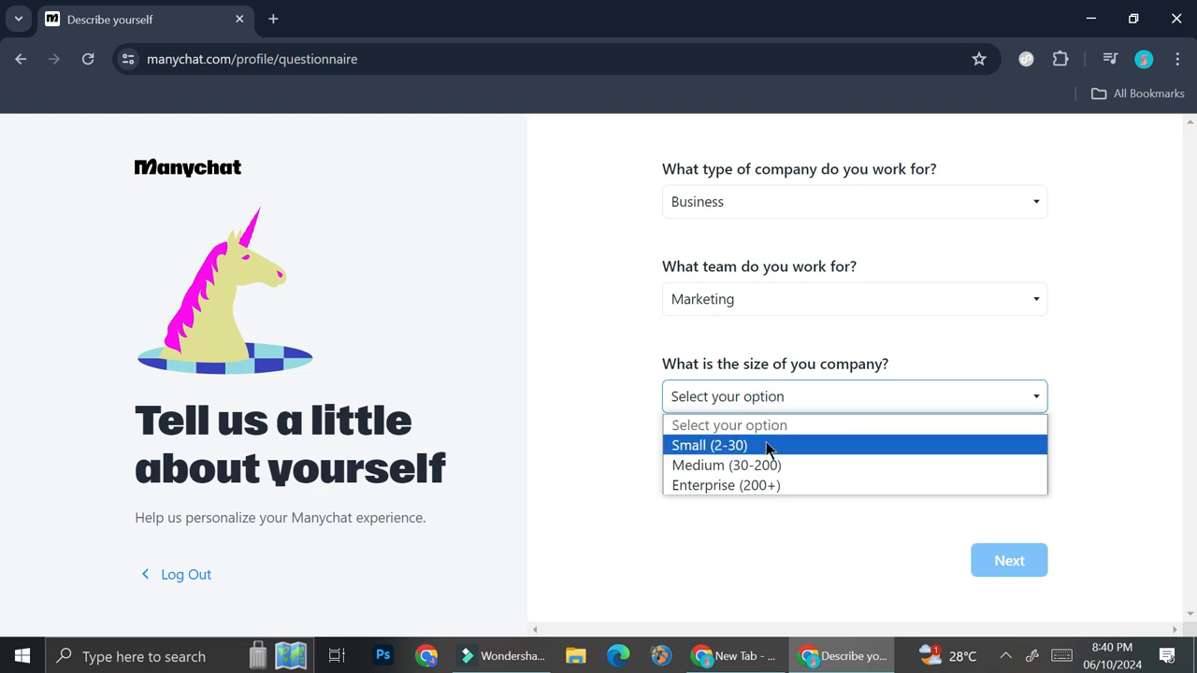
pyautogui.click(765, 441)
pyautogui.click(995, 565)
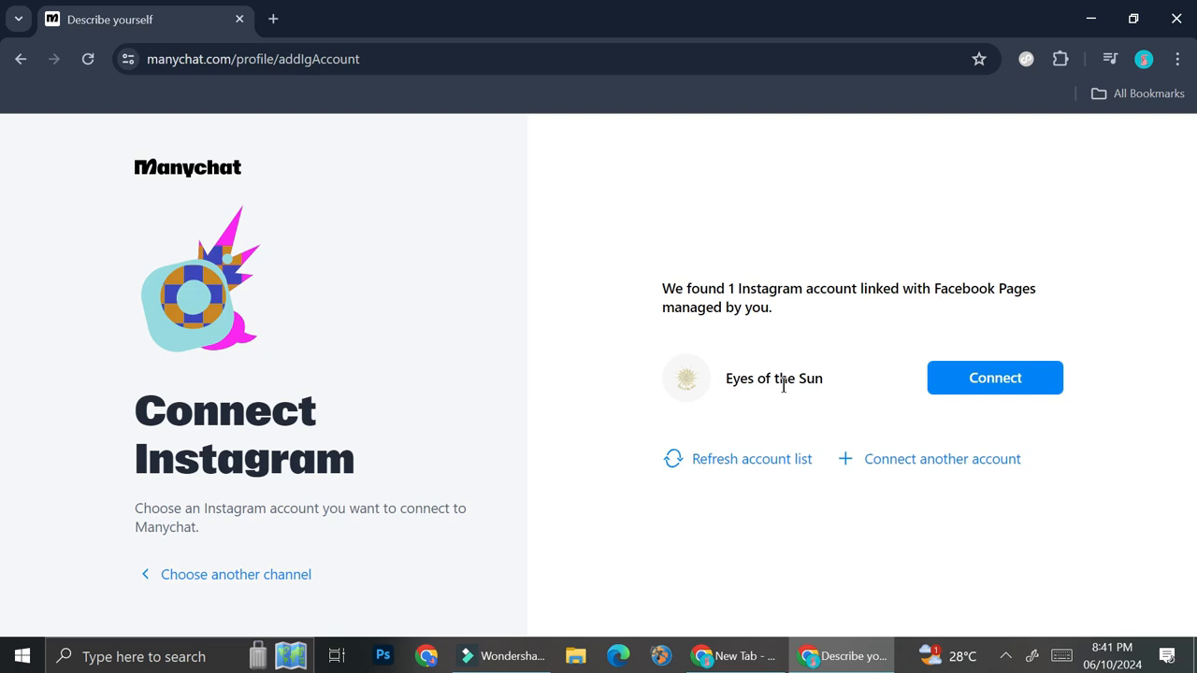
# Connect the Eyes of the Sun Instagram account and start an automation from the webinar template triggered by direct messages and story replies.
pyautogui.click(910, 463)
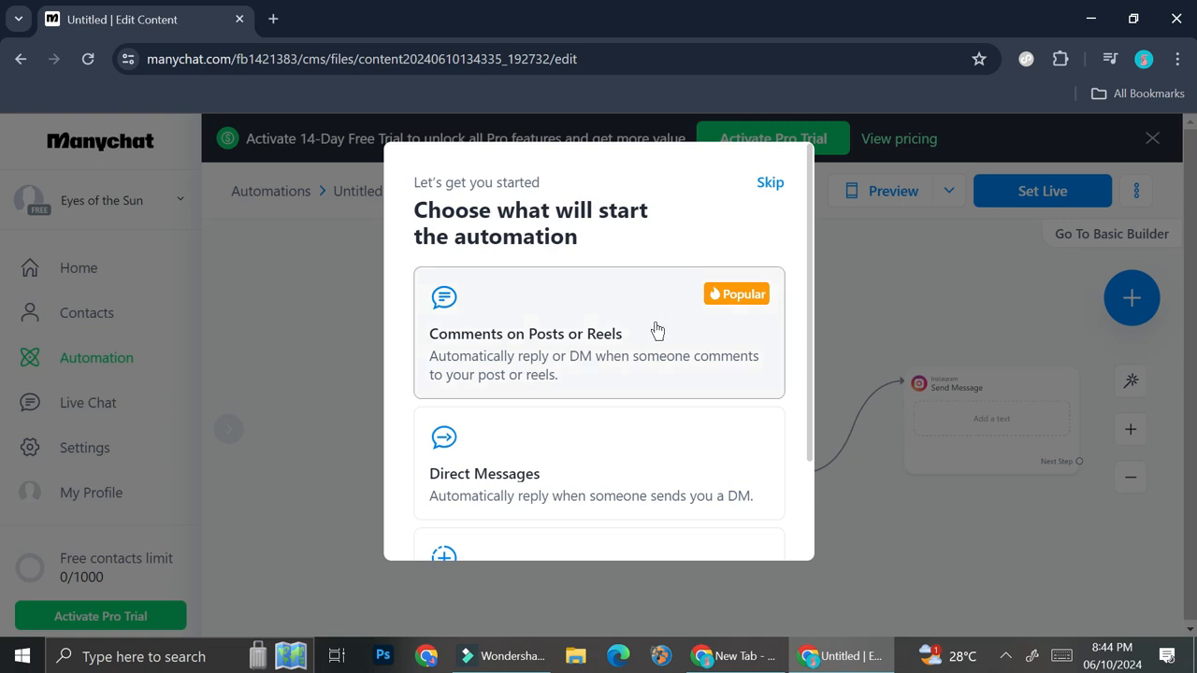
pyautogui.scroll(-1, 657, 329)
pyautogui.scroll(-2, 657, 329)
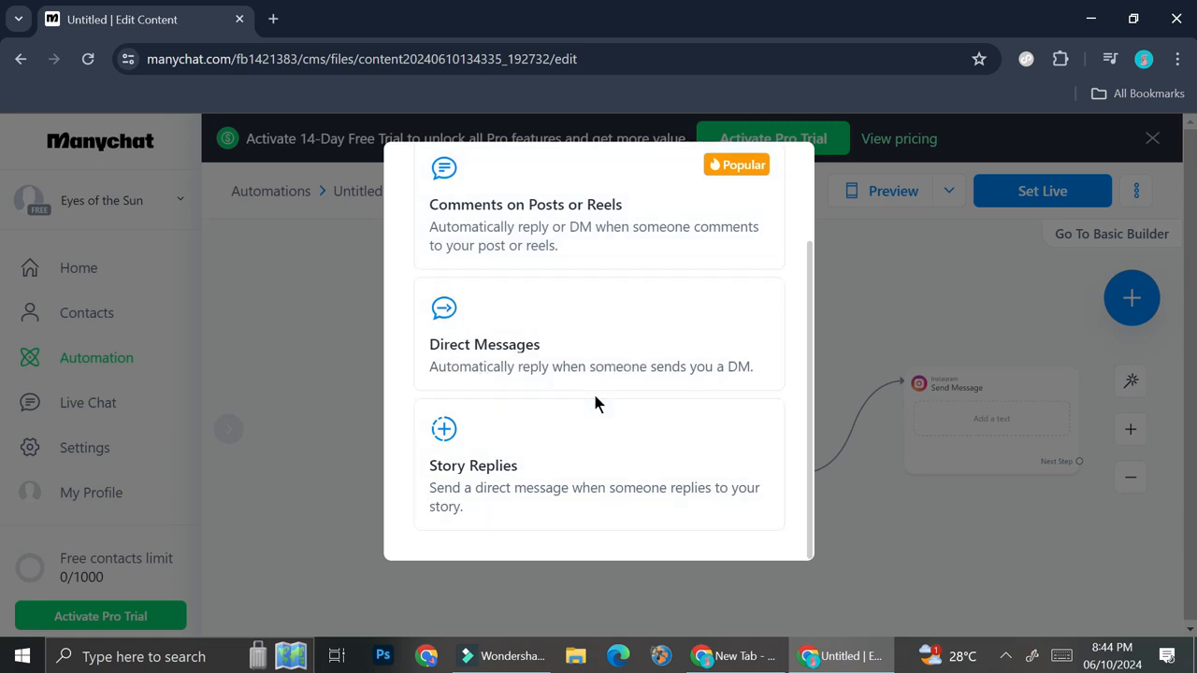
pyautogui.scroll(2, 598, 401)
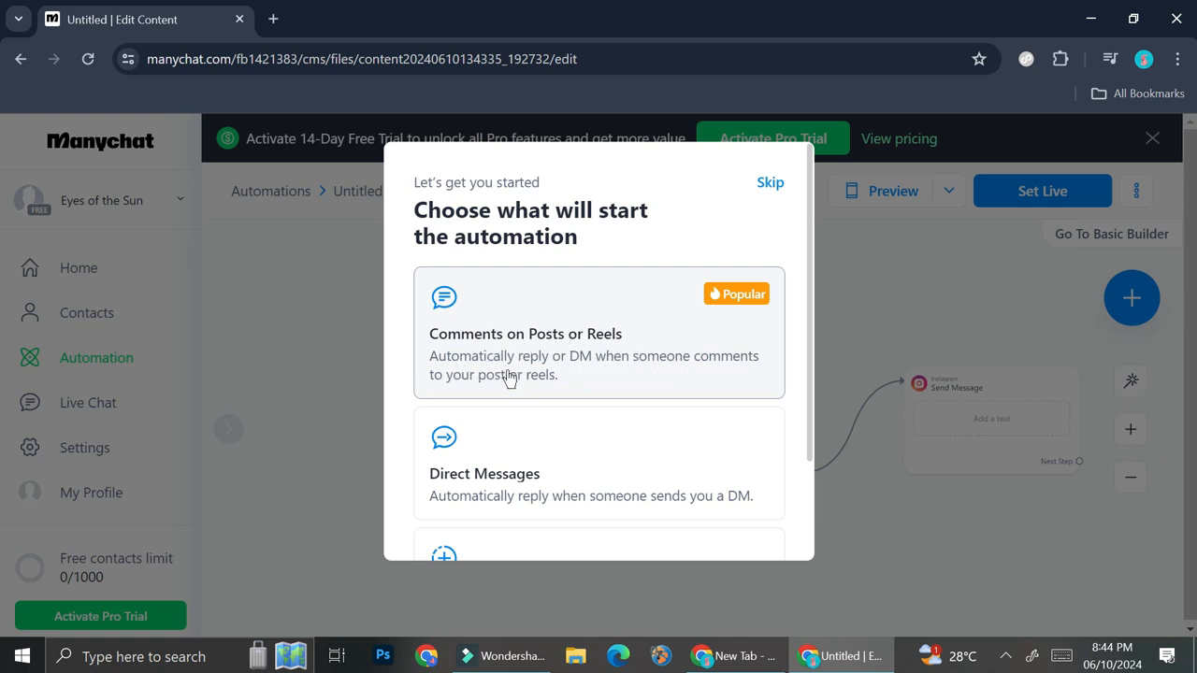
pyautogui.scroll(-1, 592, 404)
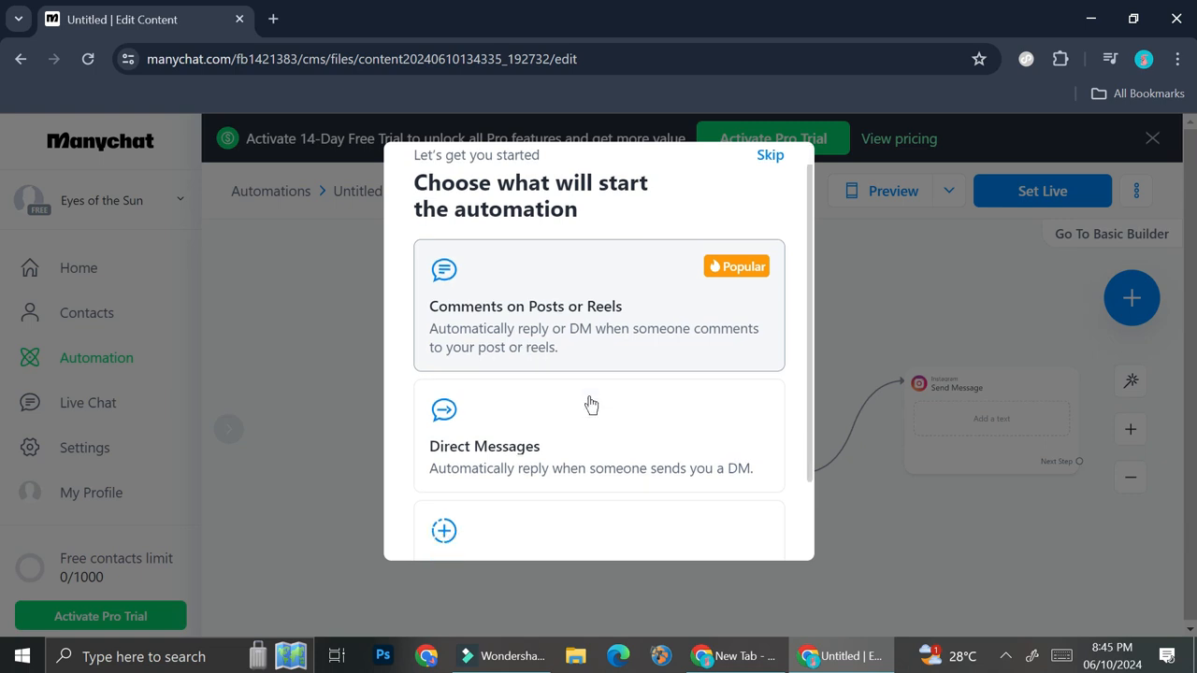
pyautogui.scroll(-1, 561, 383)
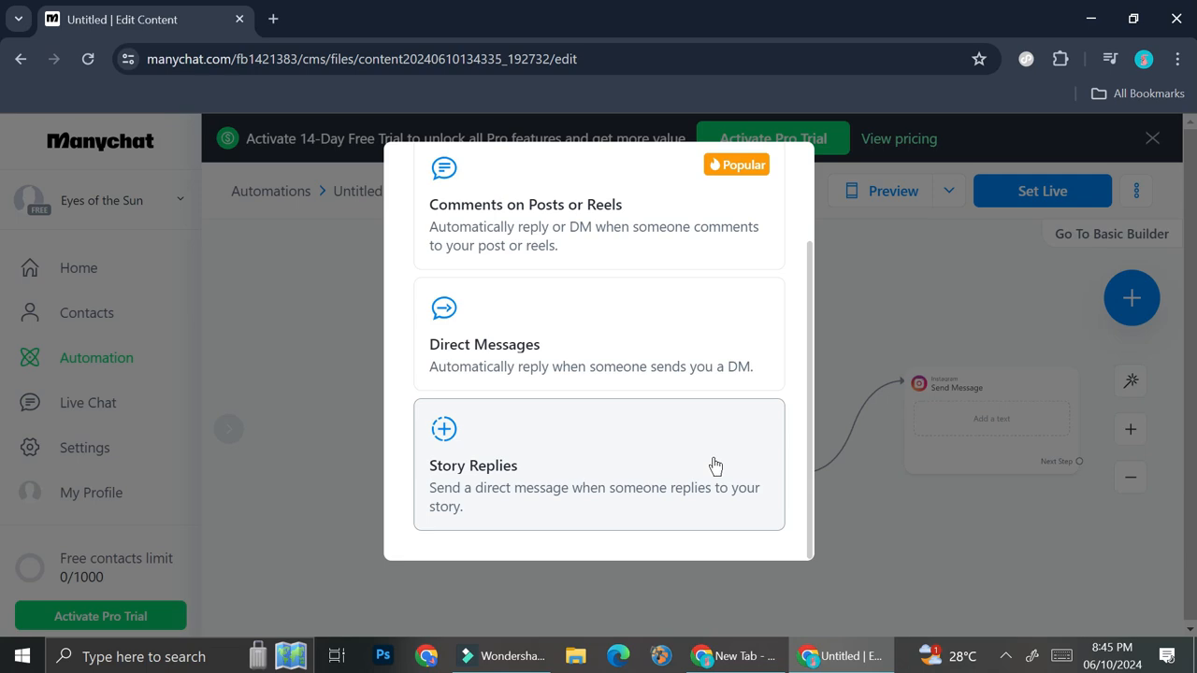
pyautogui.click(492, 325)
pyautogui.scroll(1, 715, 318)
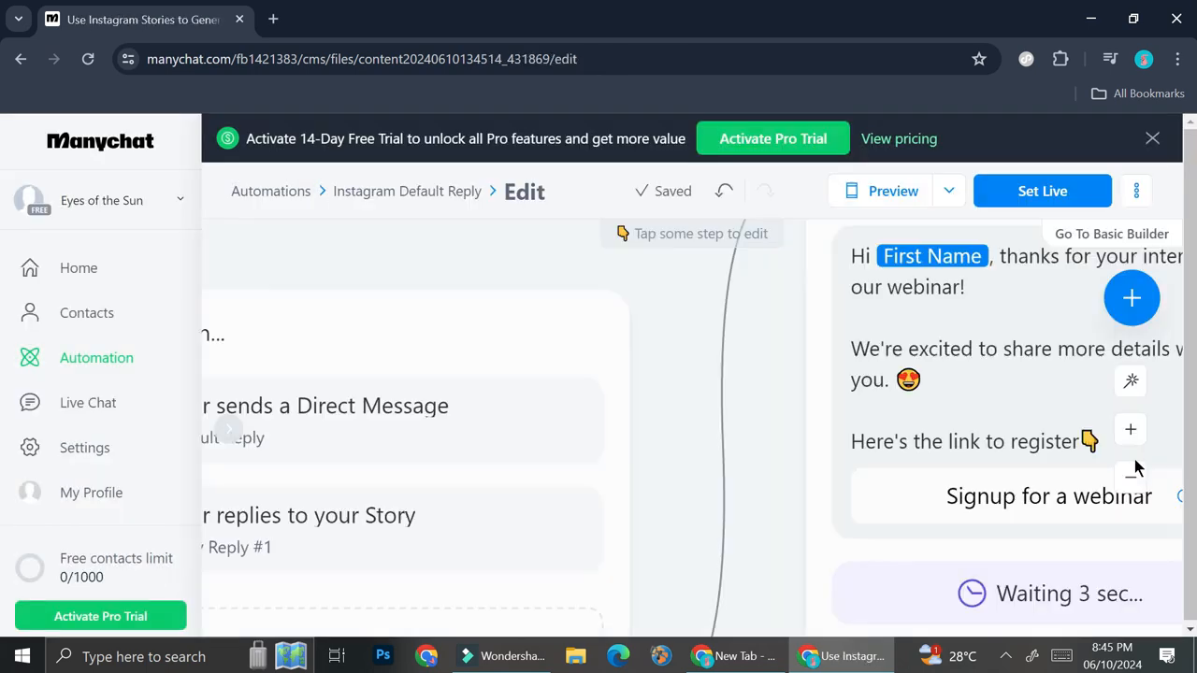
# Open the flow's Instagram Send Message step for editing and check its sending window options.
pyautogui.click(1134, 474)
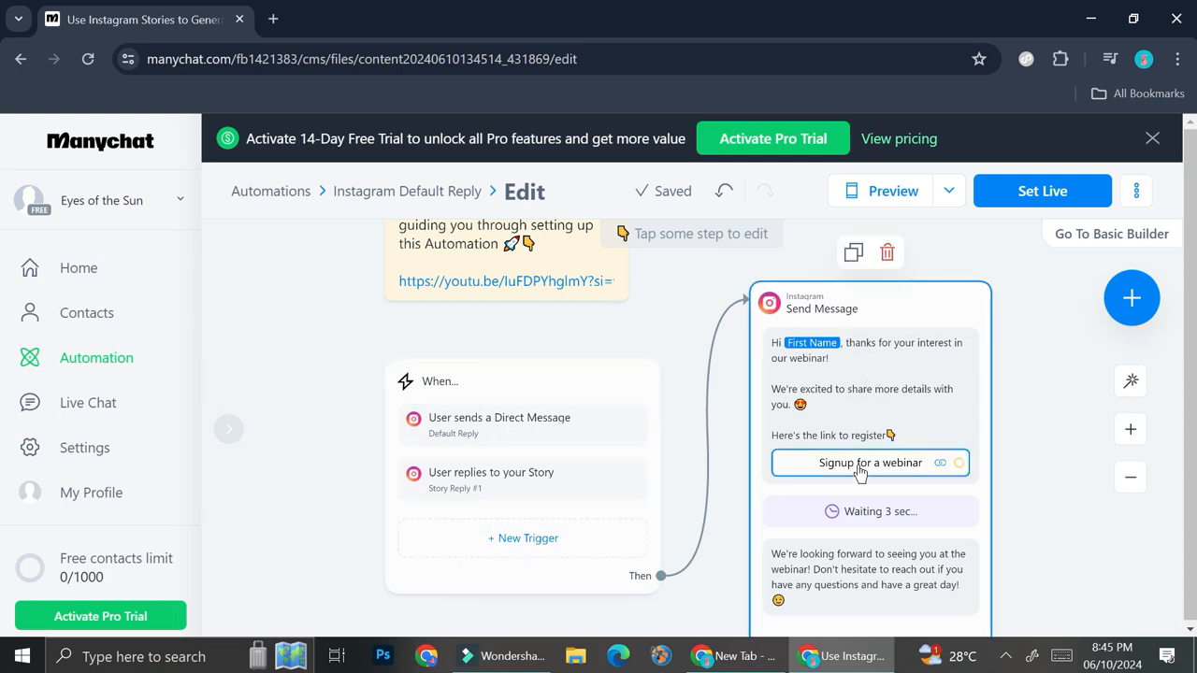
pyautogui.scroll(2, 848, 372)
pyautogui.scroll(-3, 848, 372)
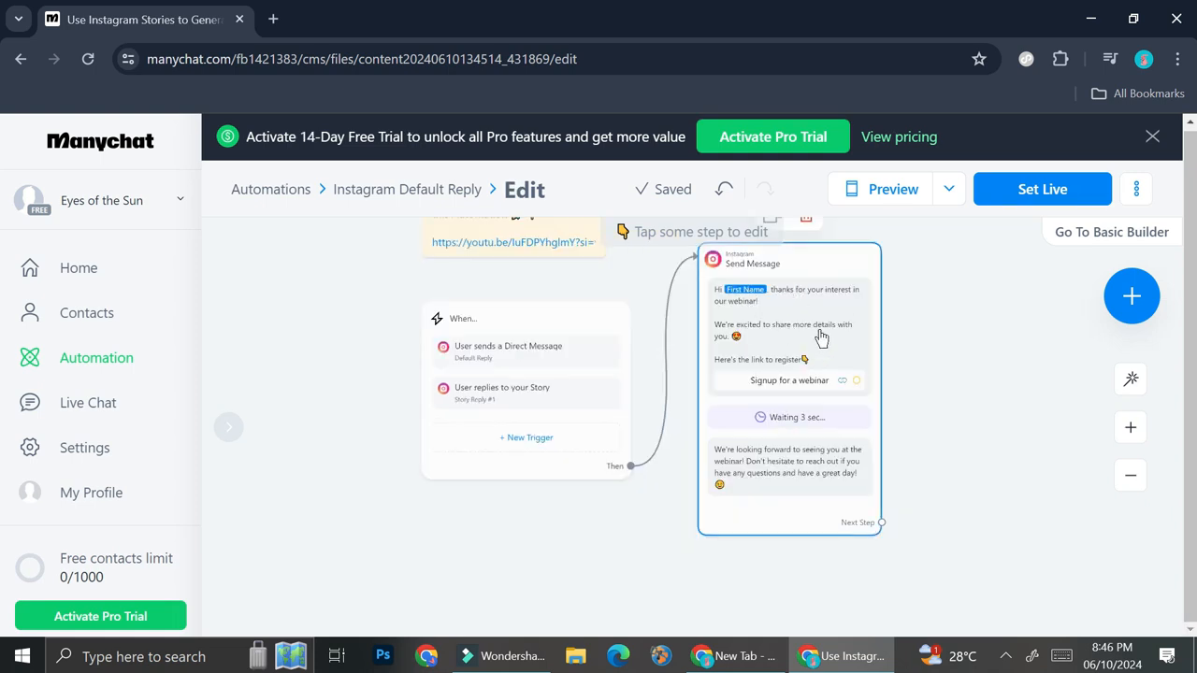
pyautogui.click(781, 329)
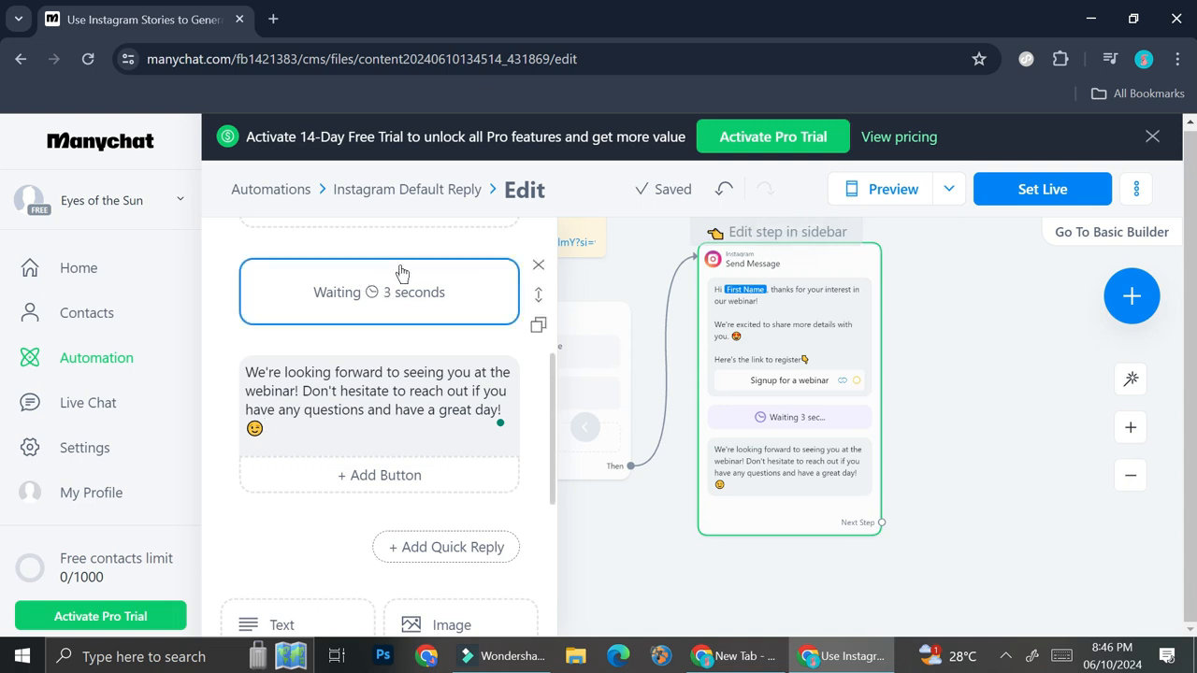
pyautogui.scroll(2, 401, 270)
pyautogui.scroll(-1, 395, 271)
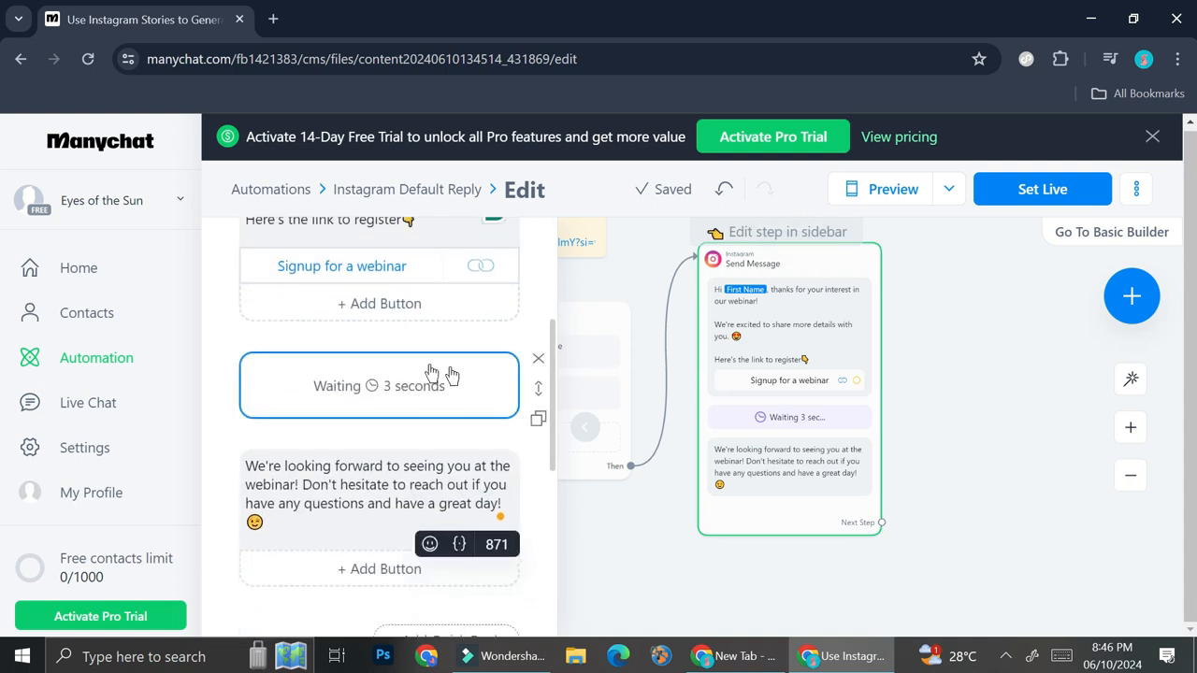
pyautogui.scroll(3, 369, 387)
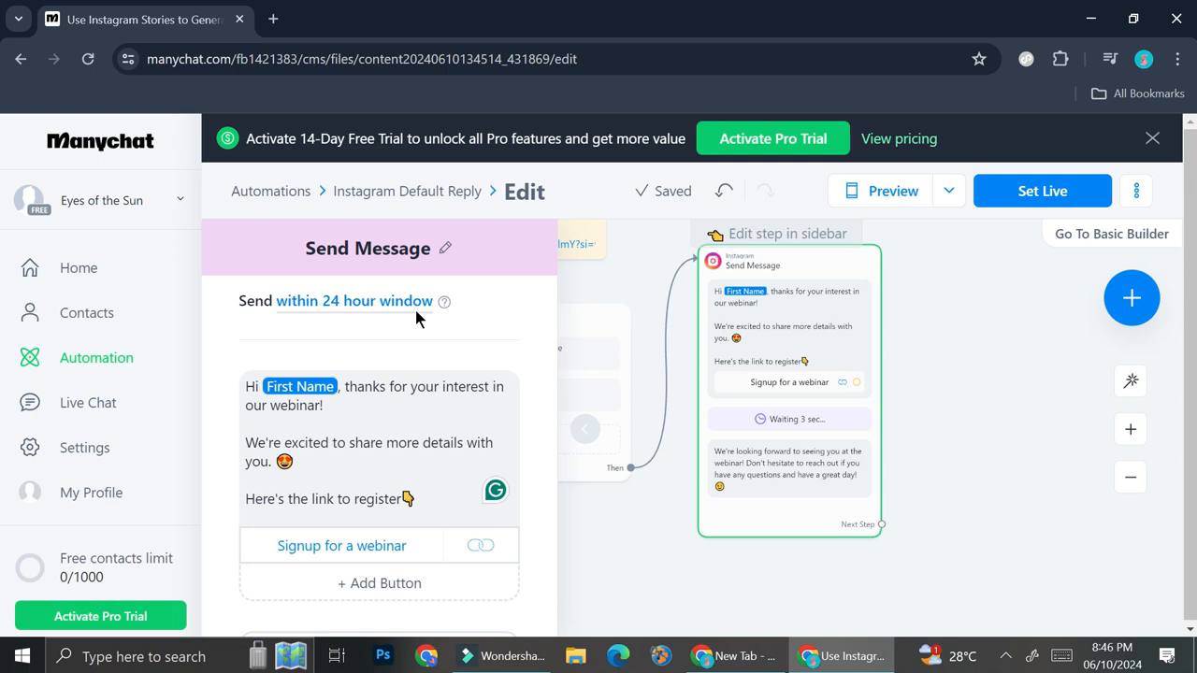
pyautogui.click(315, 302)
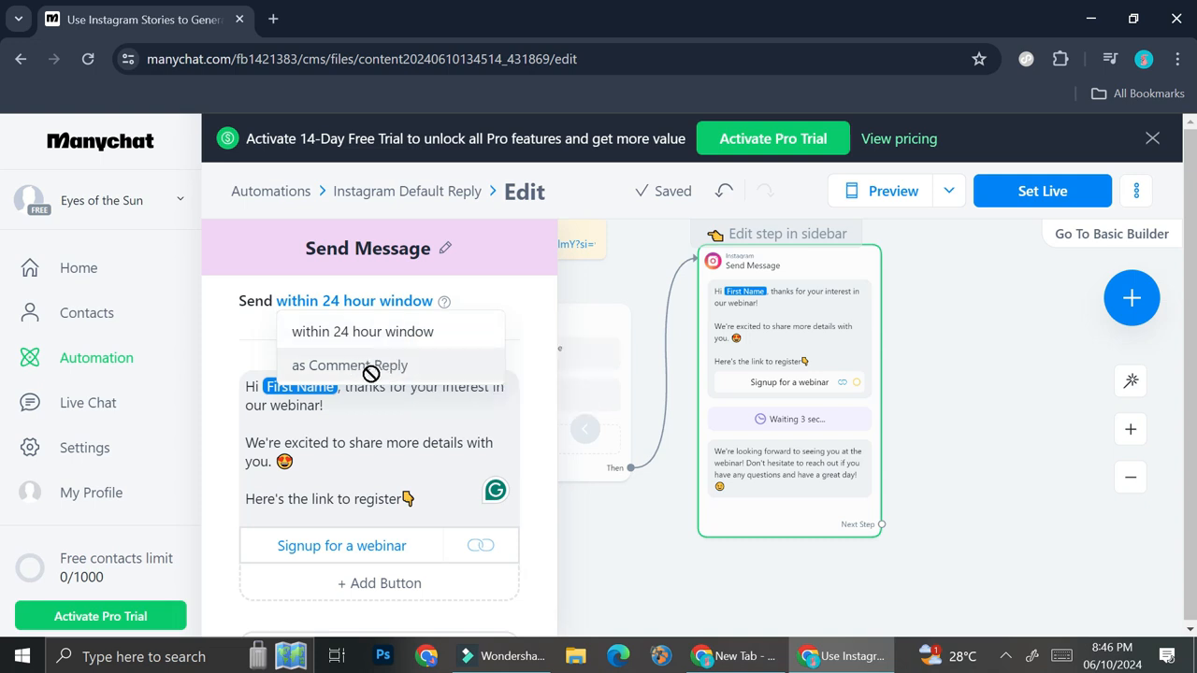
pyautogui.click(278, 357)
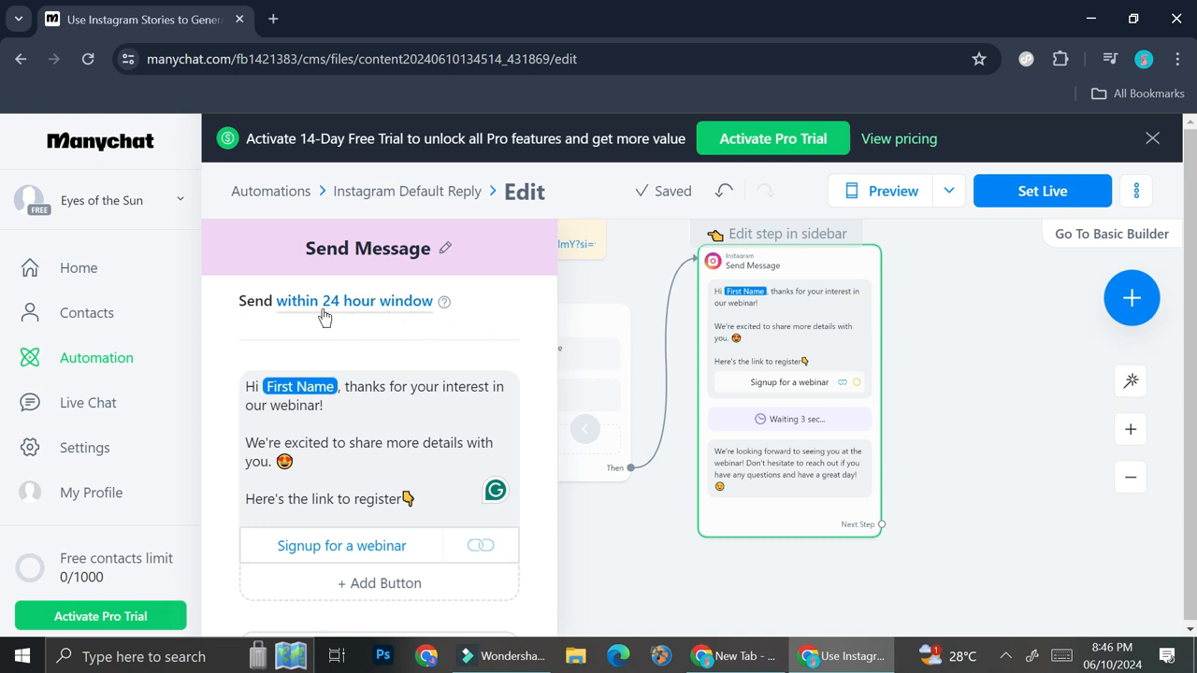
# Replace the first message's text with "Hi First Name, thanks for contacting us, for price list and reservation please click the link below👇".
pyautogui.click(377, 391)
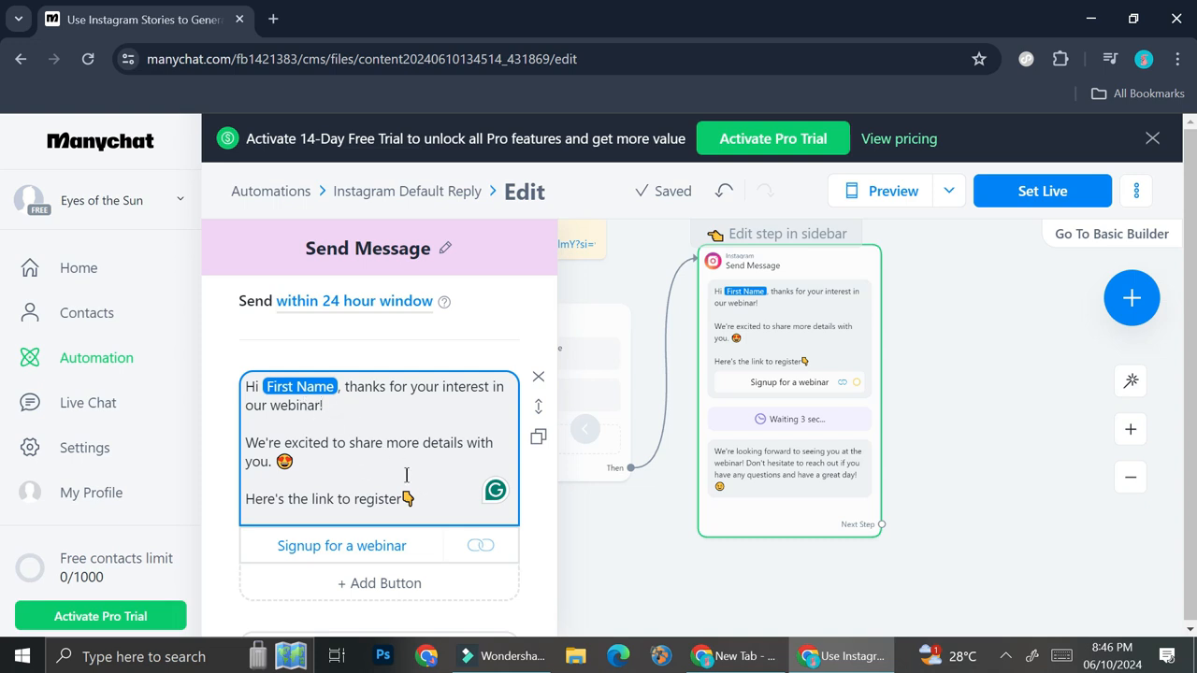
pyautogui.hotkey('ctrl', 'a')
pyautogui.write('Hi First Name, thanks for contacting us, for price list and reservation please click the link below👇')
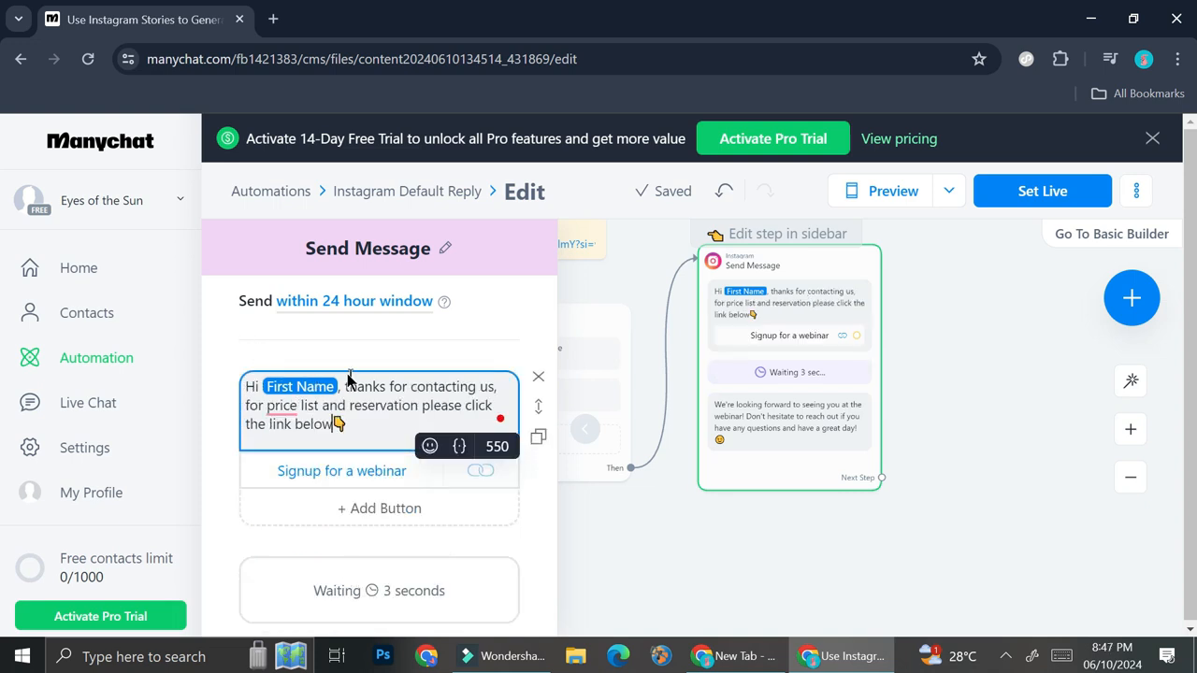
# Change the title of the first message's webinar signup button to "Click Here".
pyautogui.click(324, 370)
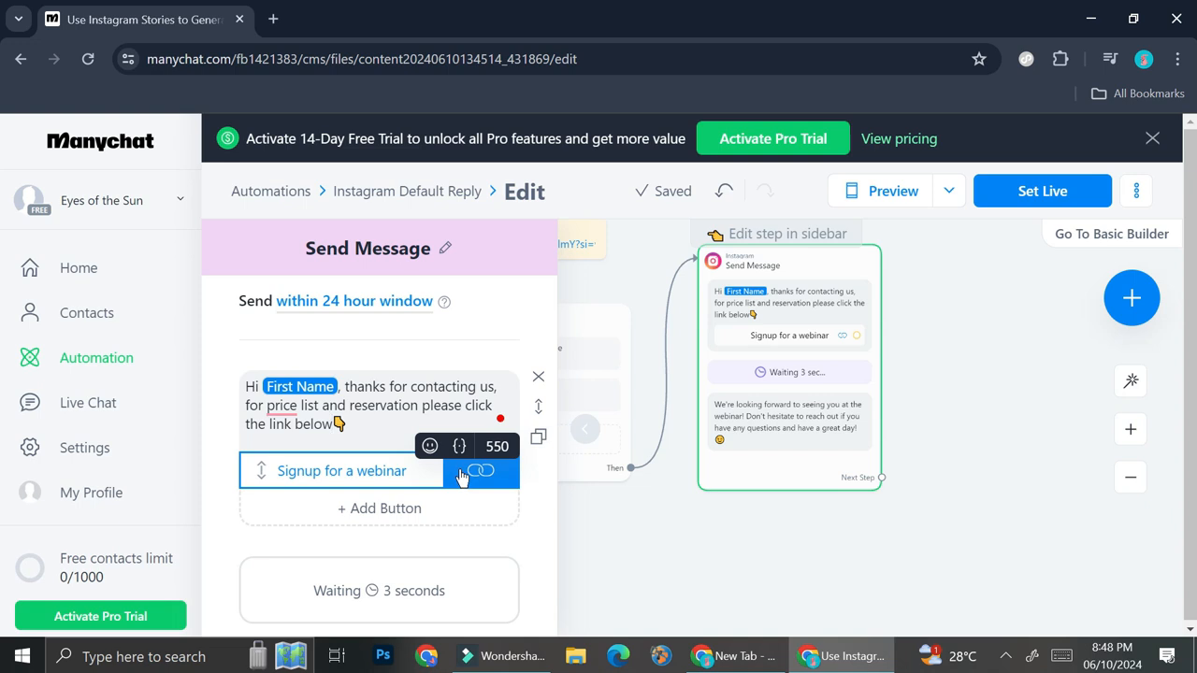
pyautogui.click(391, 471)
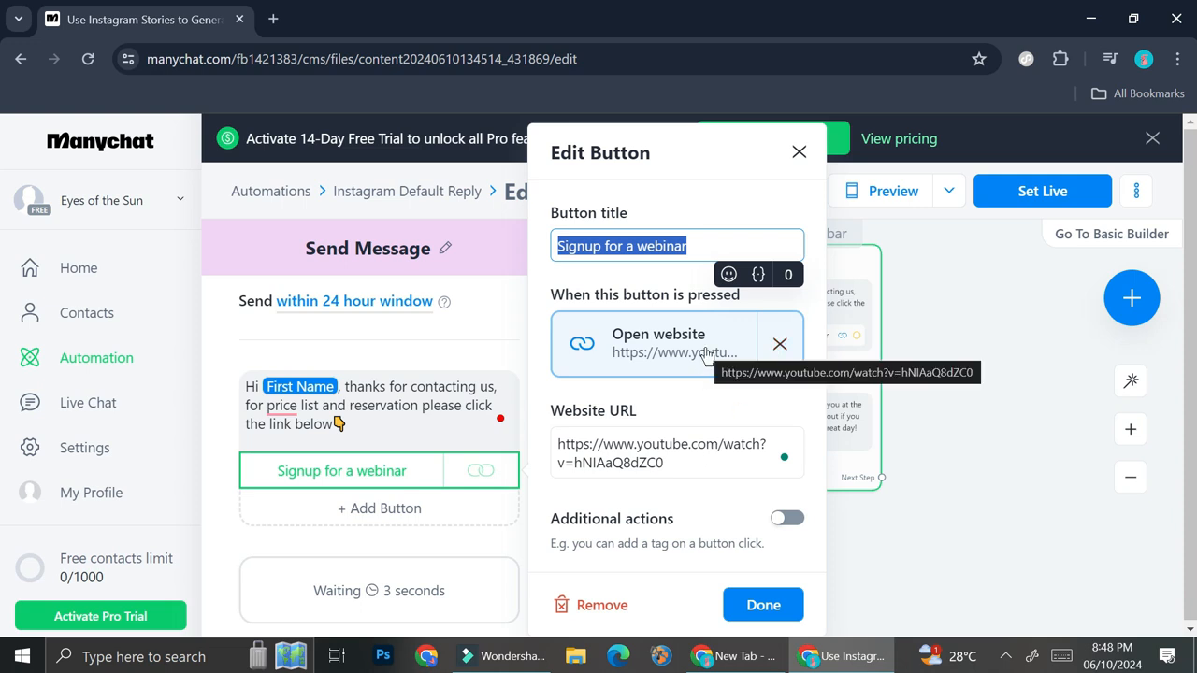
pyautogui.moveTo(713, 250); pyautogui.dragTo(524, 253)
pyautogui.write('Click Here')
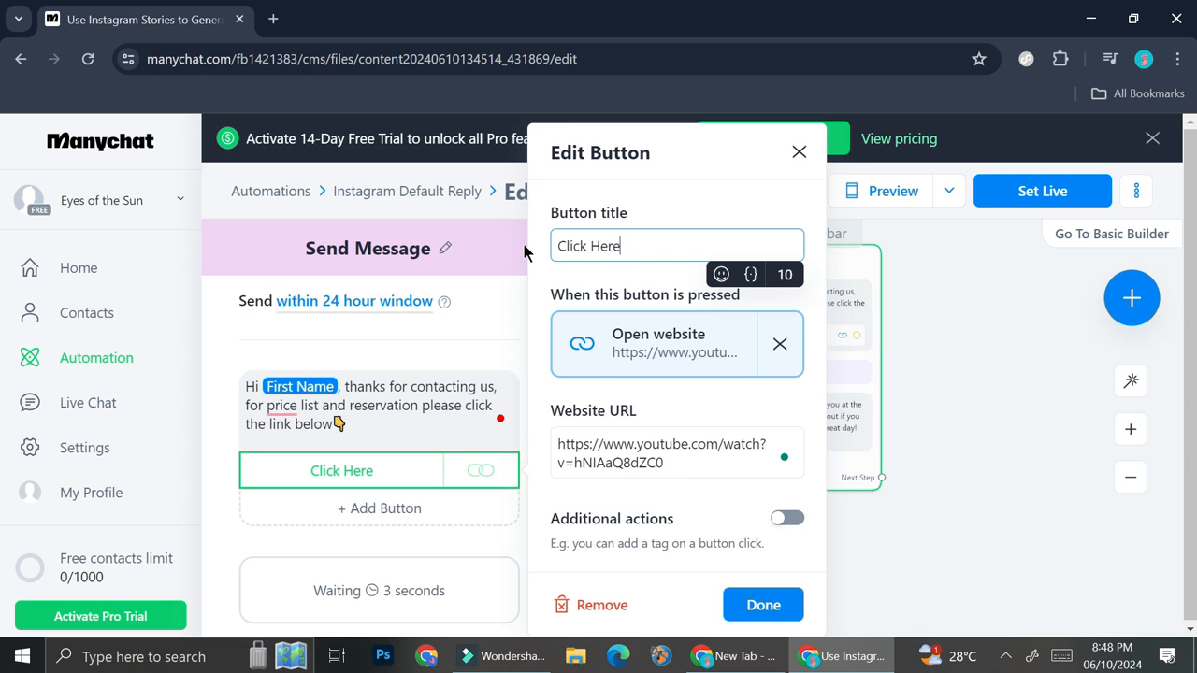
pyautogui.click(765, 605)
# Delete the 3-second delay and the webinar follow-up text from the Send Message step.
pyautogui.scroll(-3, 479, 496)
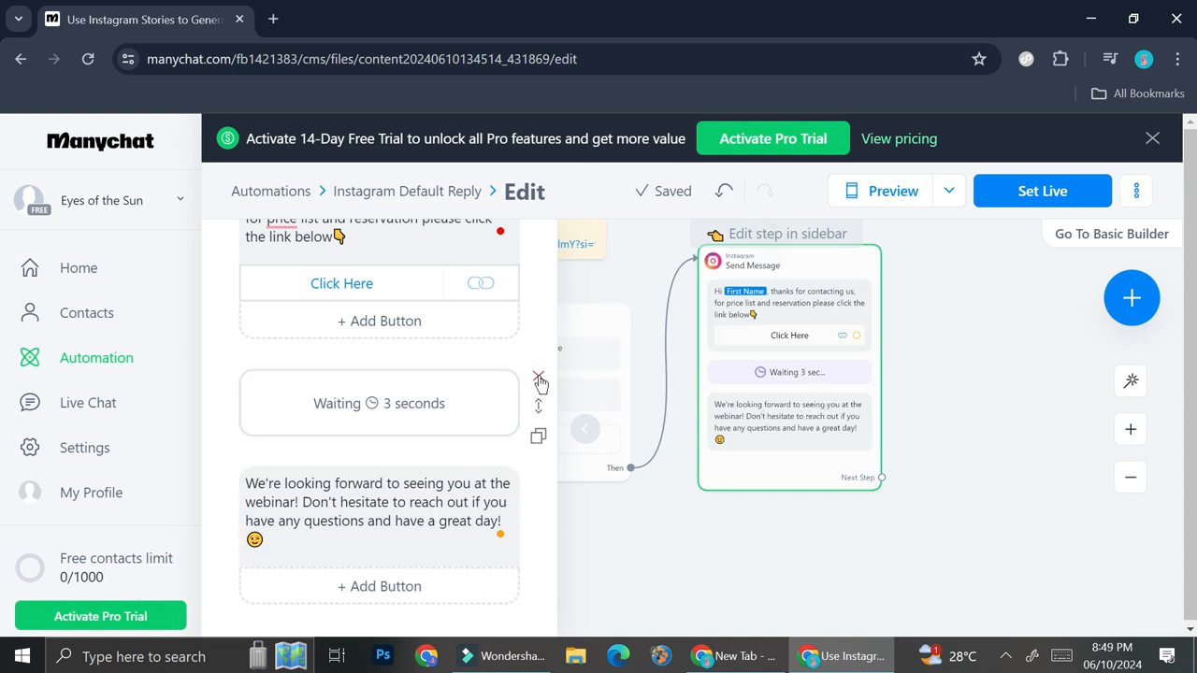
pyautogui.click(539, 378)
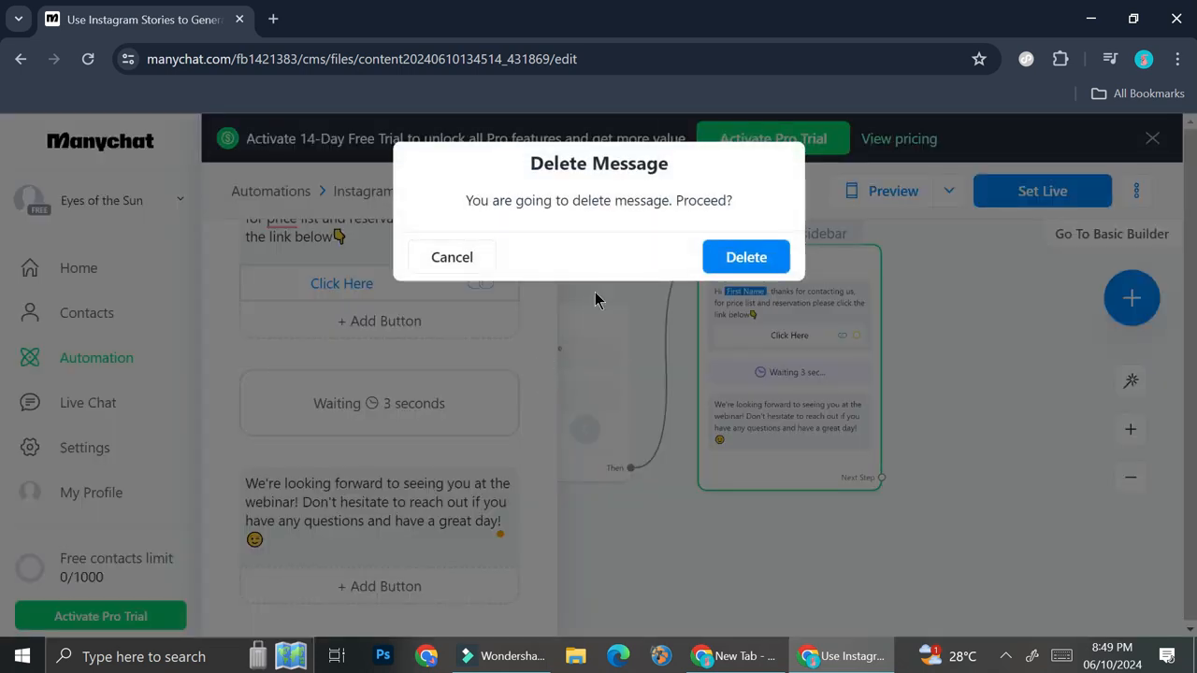
pyautogui.click(740, 265)
pyautogui.click(739, 256)
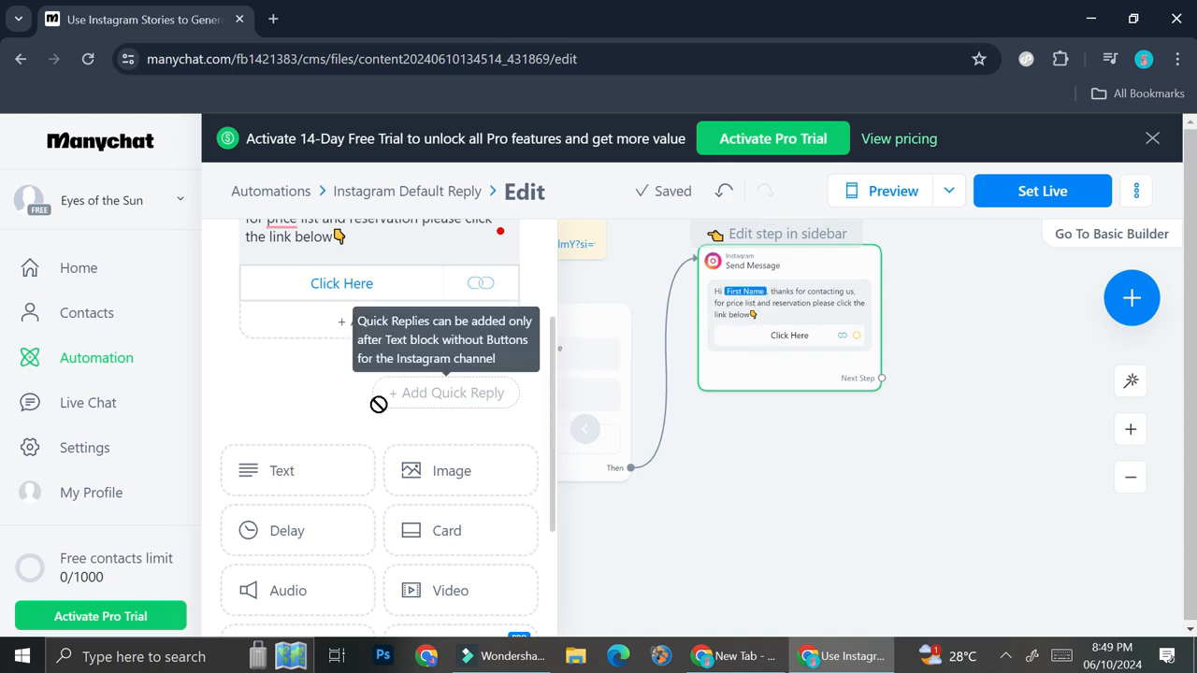
# Add a delay after the first message and set its waiting time to 1 second.
pyautogui.scroll(-3, 391, 459)
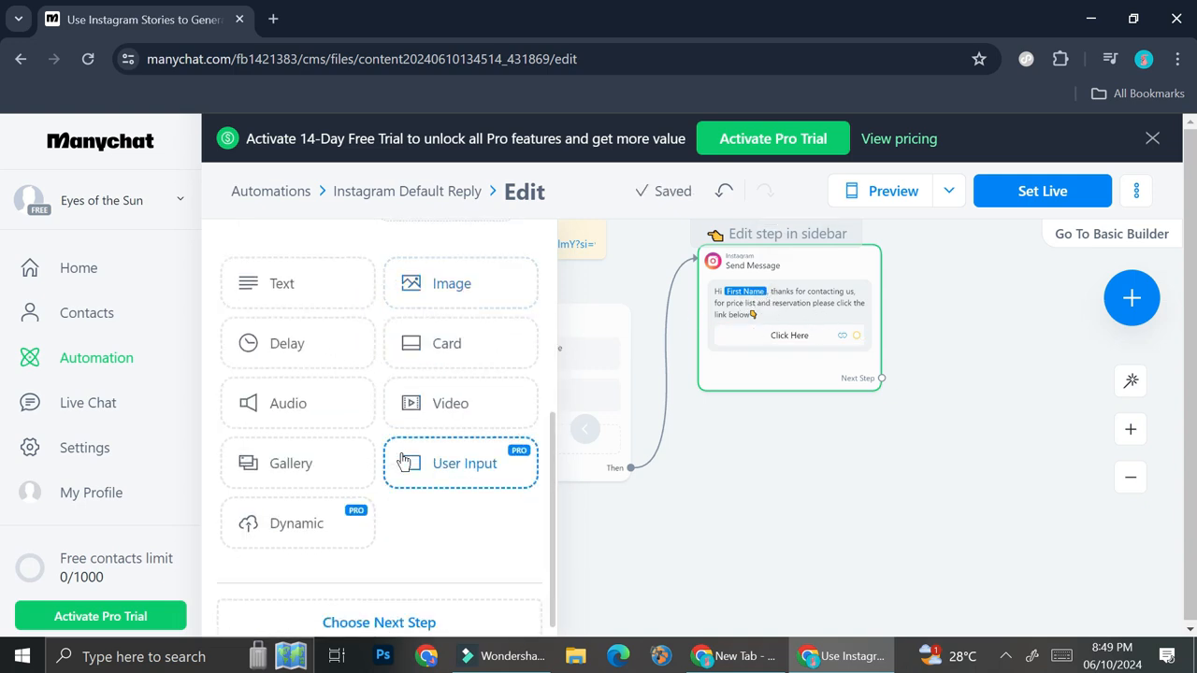
pyautogui.scroll(3, 420, 440)
pyautogui.scroll(-1, 461, 517)
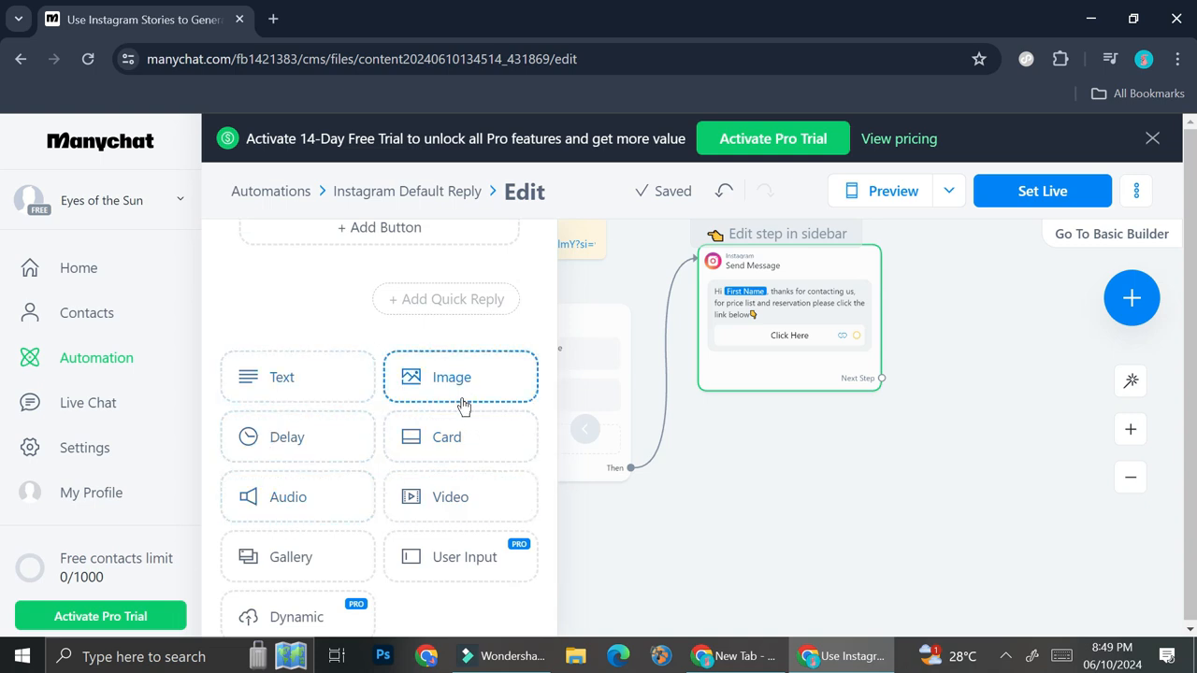
pyautogui.click(341, 440)
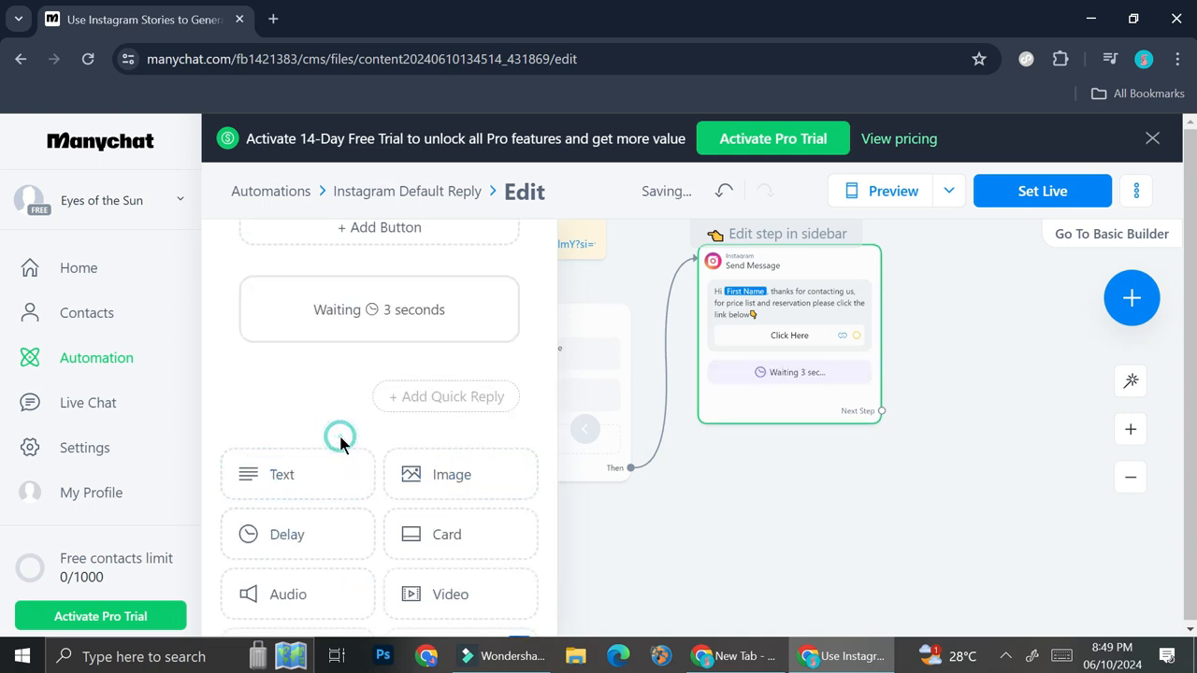
pyautogui.click(417, 311)
pyautogui.click(609, 359)
pyautogui.click(609, 358)
pyautogui.click(345, 398)
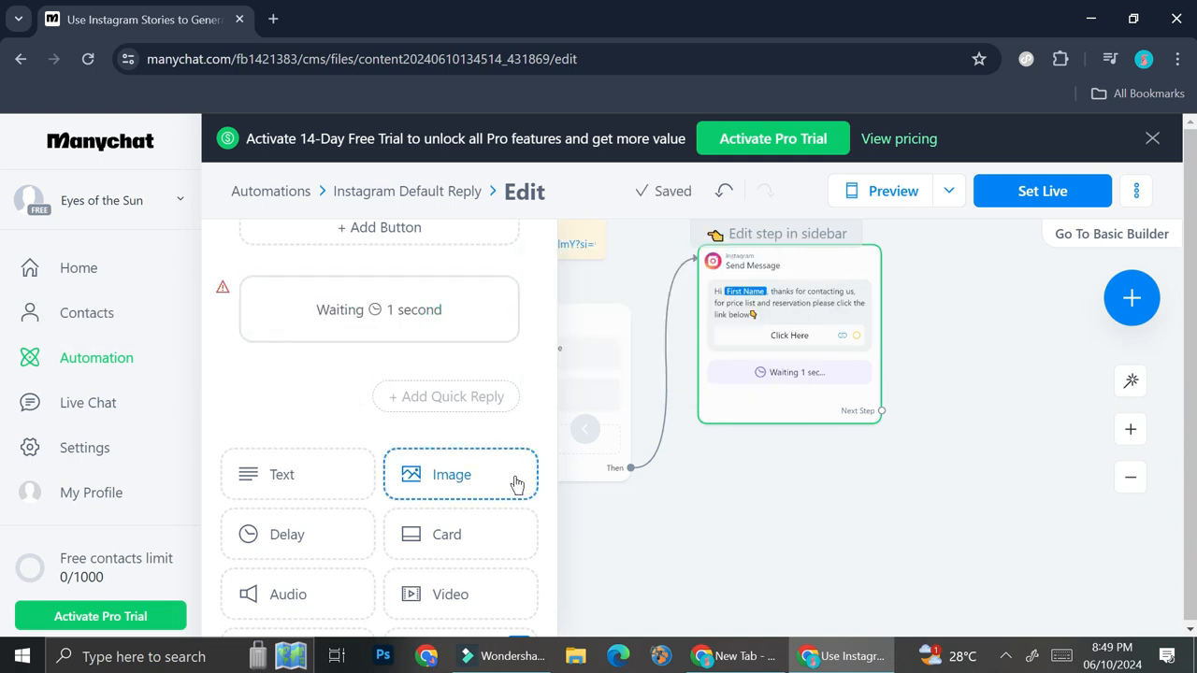
# Add an image block after the delay and upload the "About Us" picture from the Downloads folder.
pyautogui.click(470, 479)
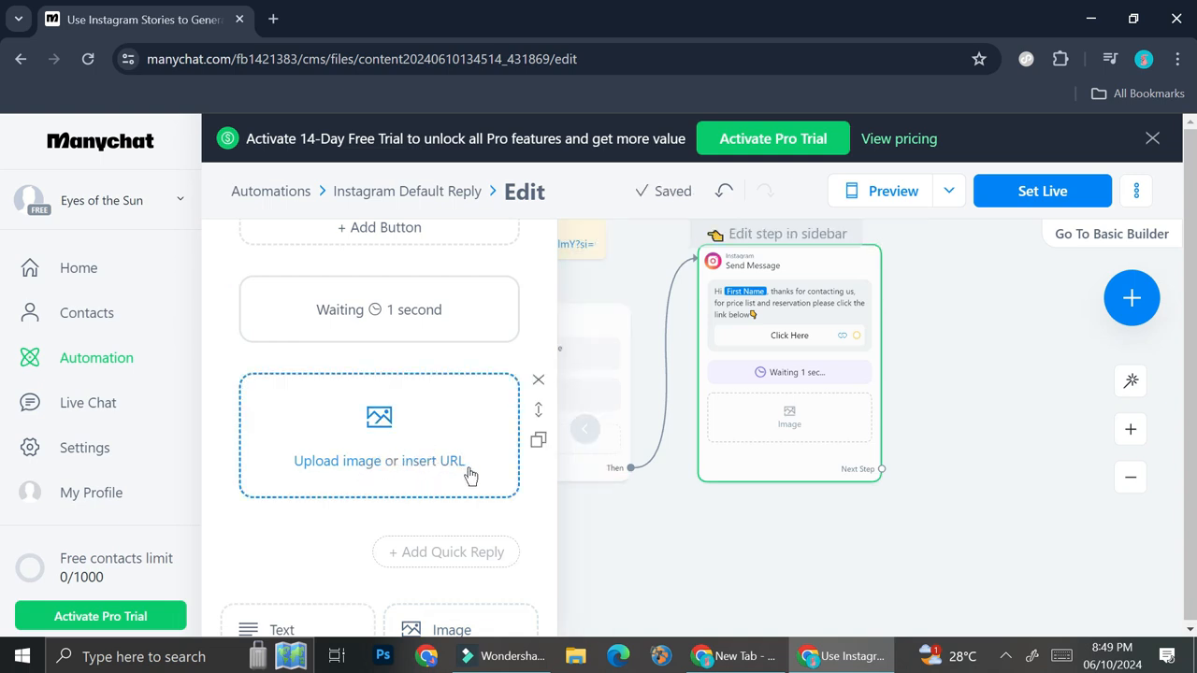
pyautogui.click(365, 471)
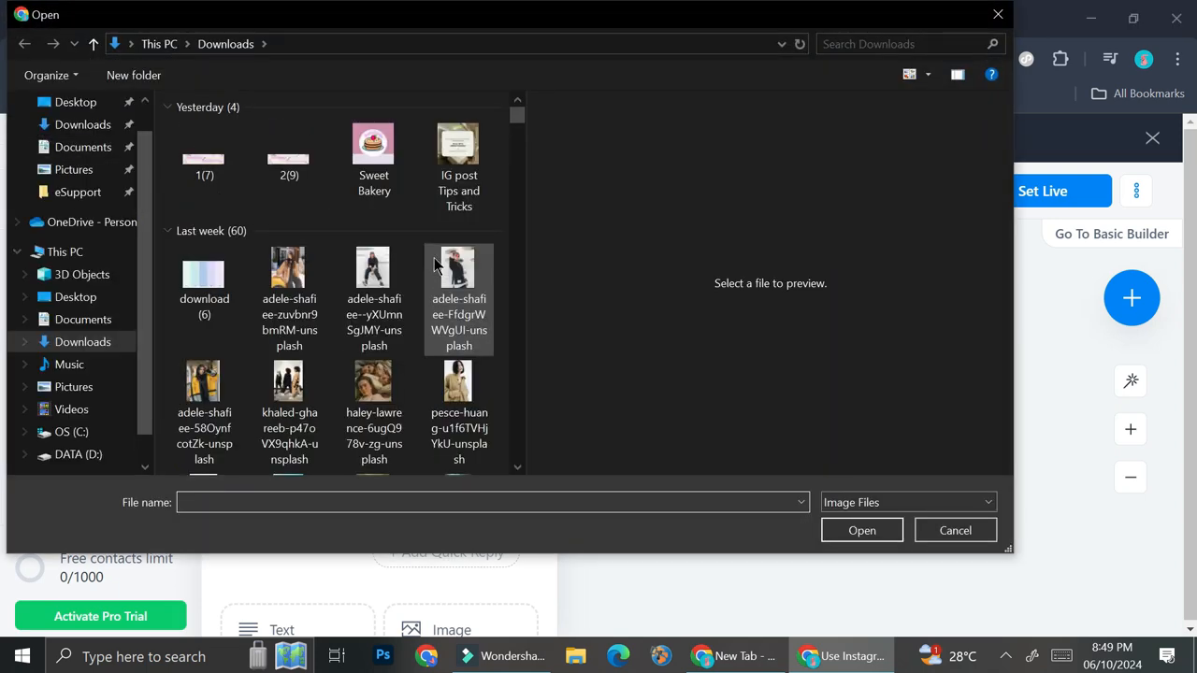
pyautogui.doubleClick(438, 266)
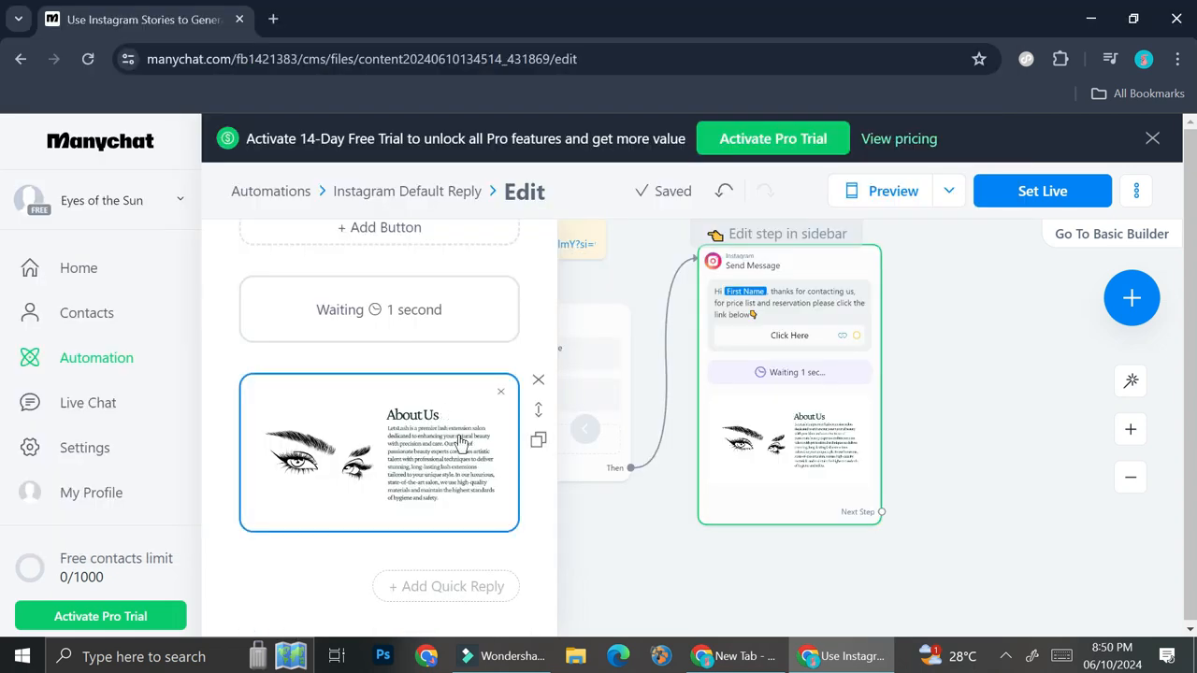
pyautogui.click(936, 342)
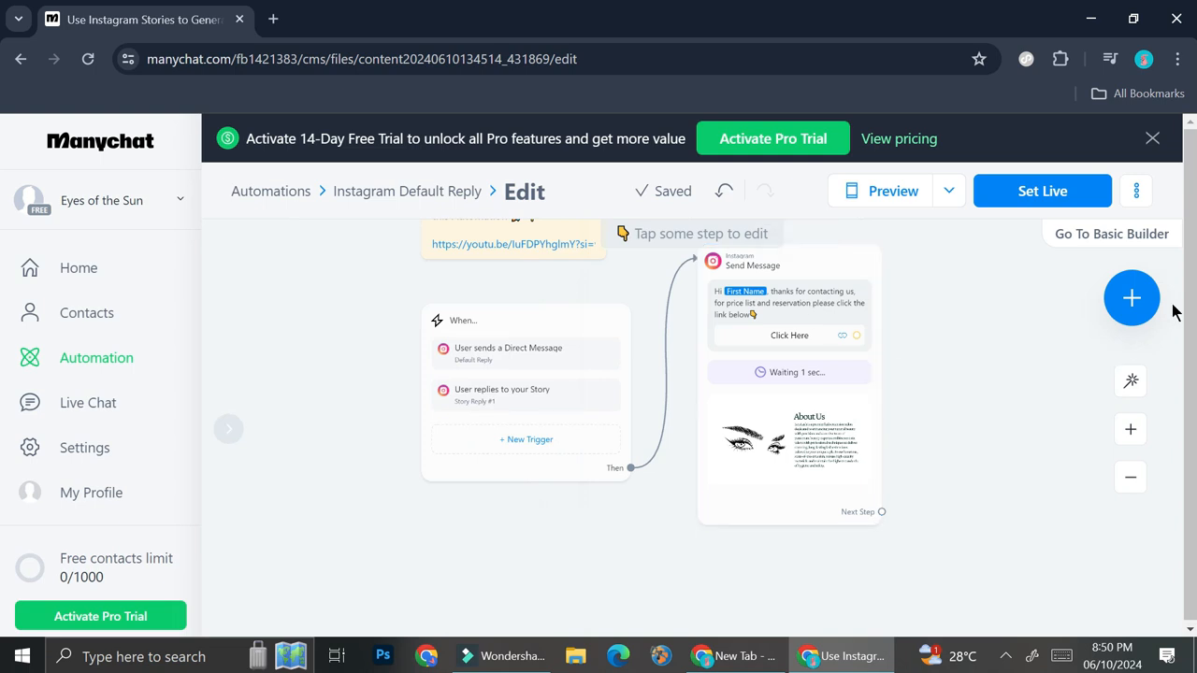
# Try to add an AI Step to the flow.
pyautogui.click(1134, 311)
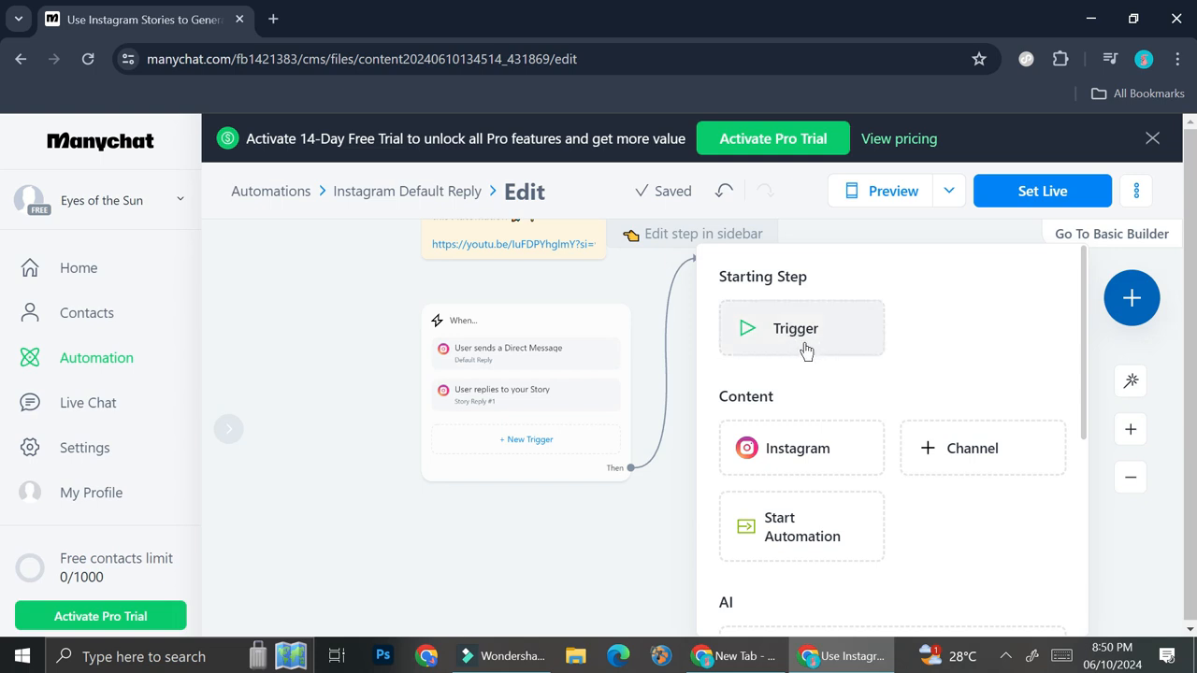
pyautogui.scroll(-1, 910, 428)
pyautogui.scroll(-3, 919, 524)
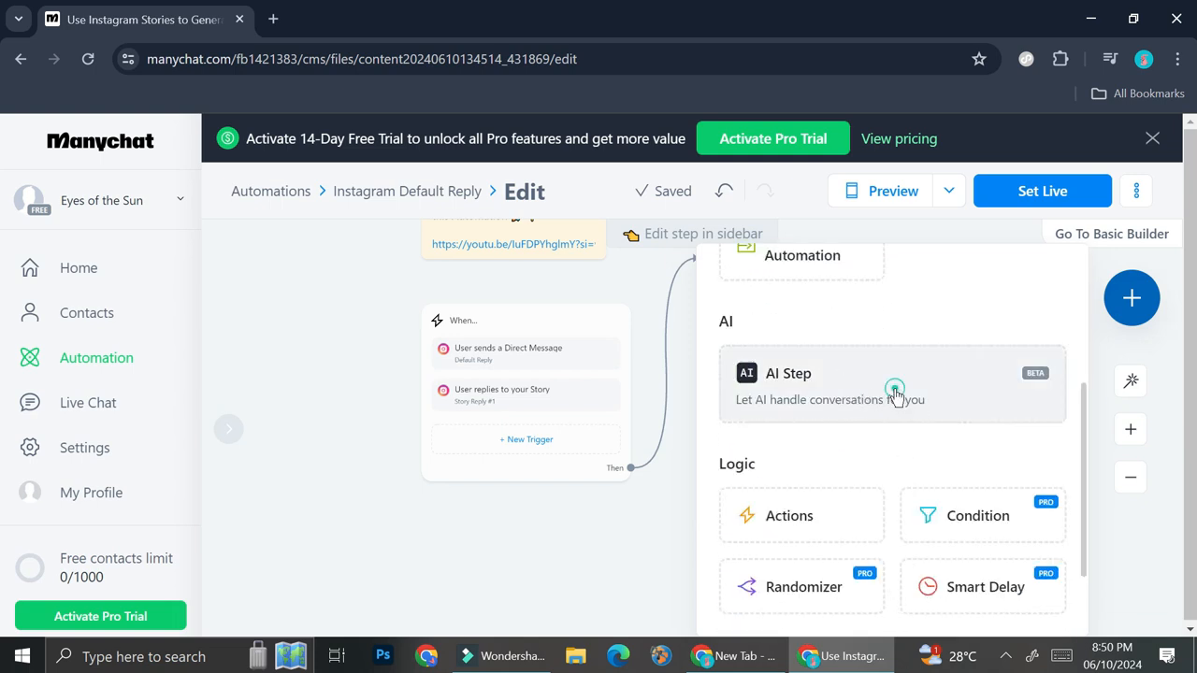
pyautogui.click(898, 395)
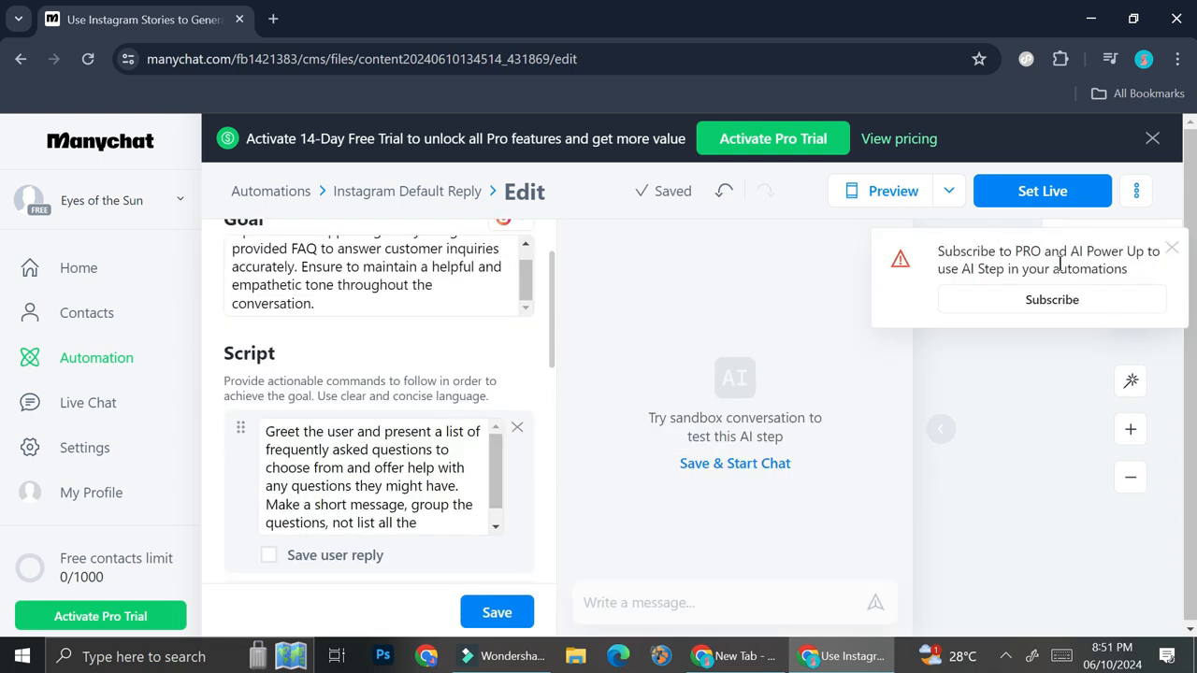
pyautogui.click(1164, 251)
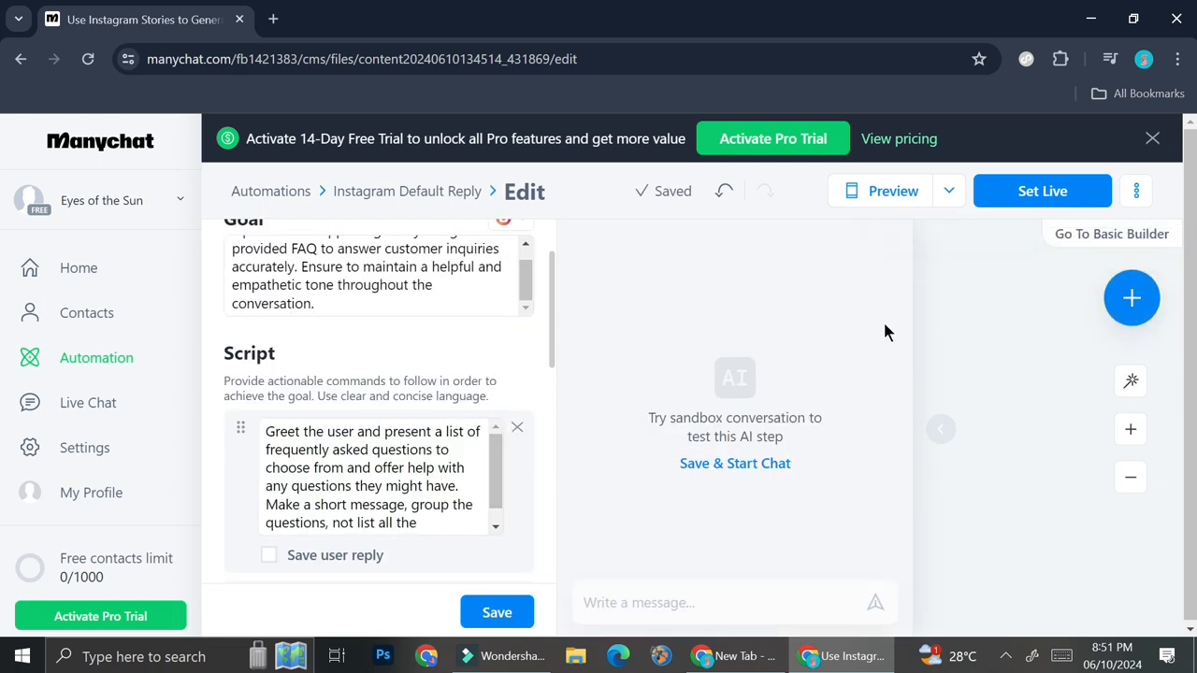
pyautogui.click(948, 334)
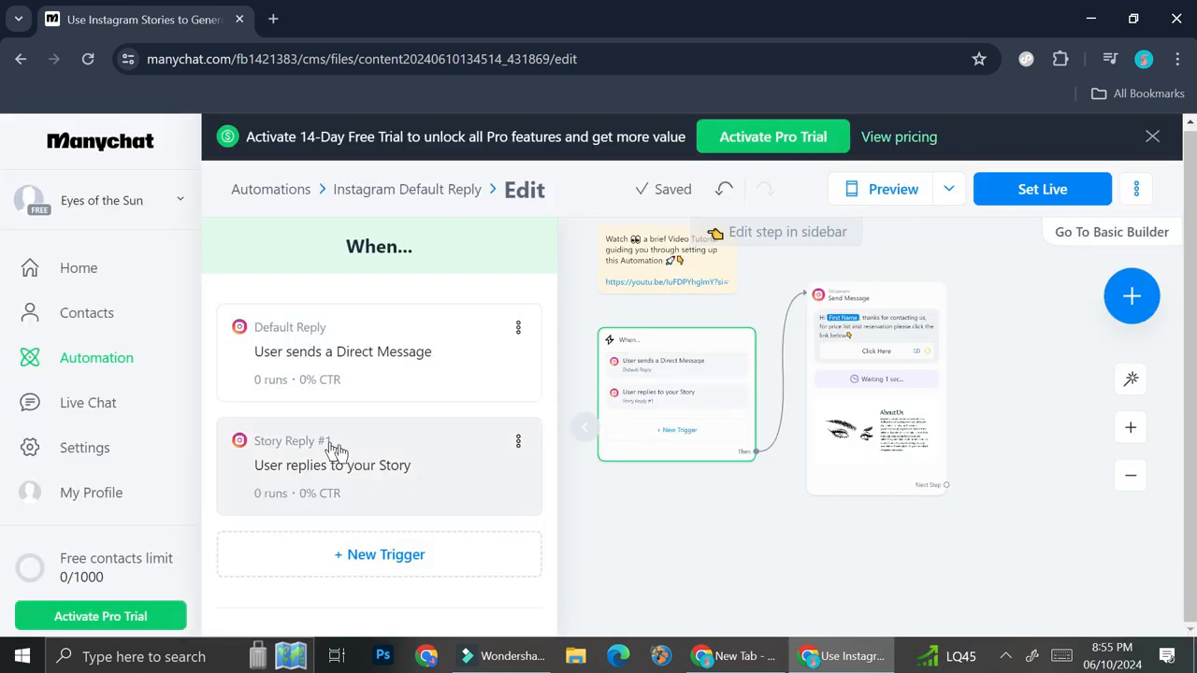
# In the Story Reply #1 trigger, replace the webinar keyword with "pricelist" and "booking".
pyautogui.click(449, 473)
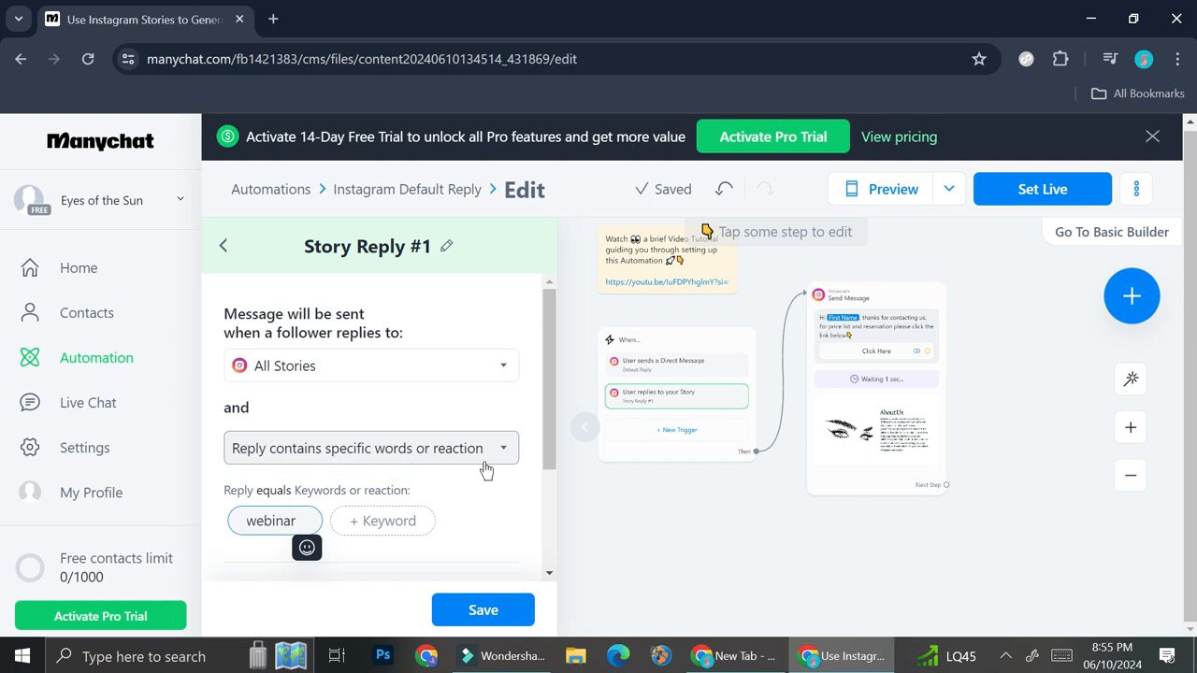
pyautogui.click(429, 451)
pyautogui.click(309, 524)
pyautogui.click(309, 522)
pyautogui.click(307, 521)
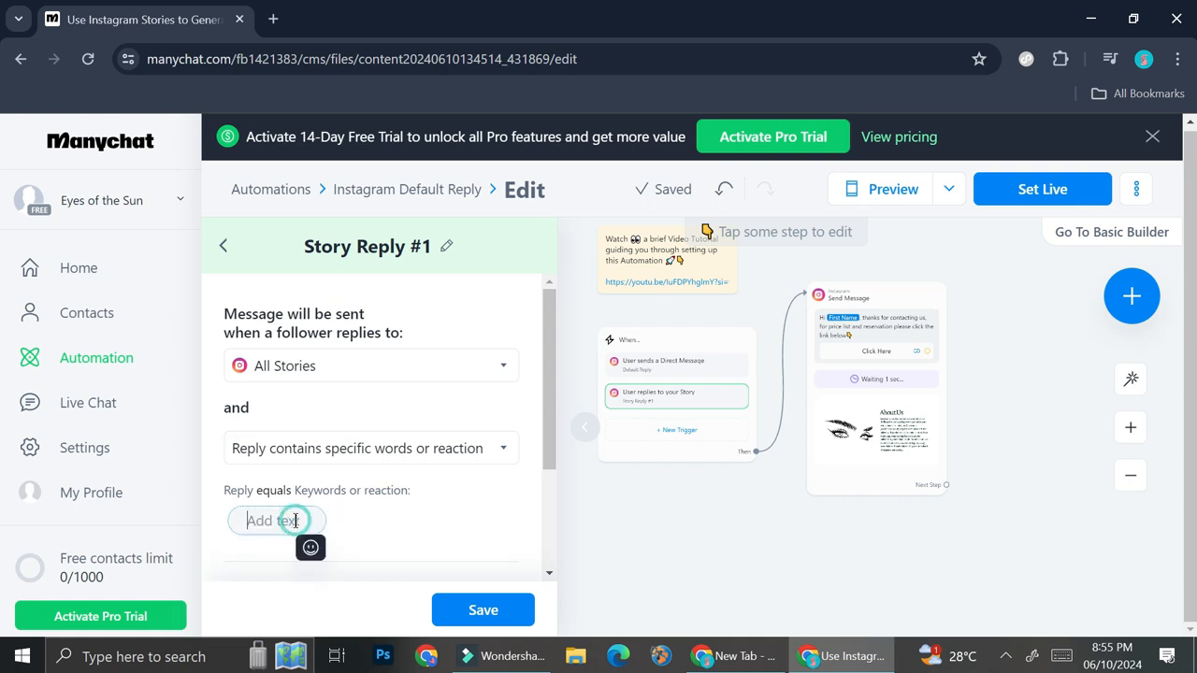
pyautogui.write('pricelist')
pyautogui.press('Return')
pyautogui.write('booking')
# Add "reservation" as the third keyword of the story reply trigger and save the trigger.
pyautogui.click(471, 529)
pyautogui.click(301, 559)
pyautogui.write('rese')
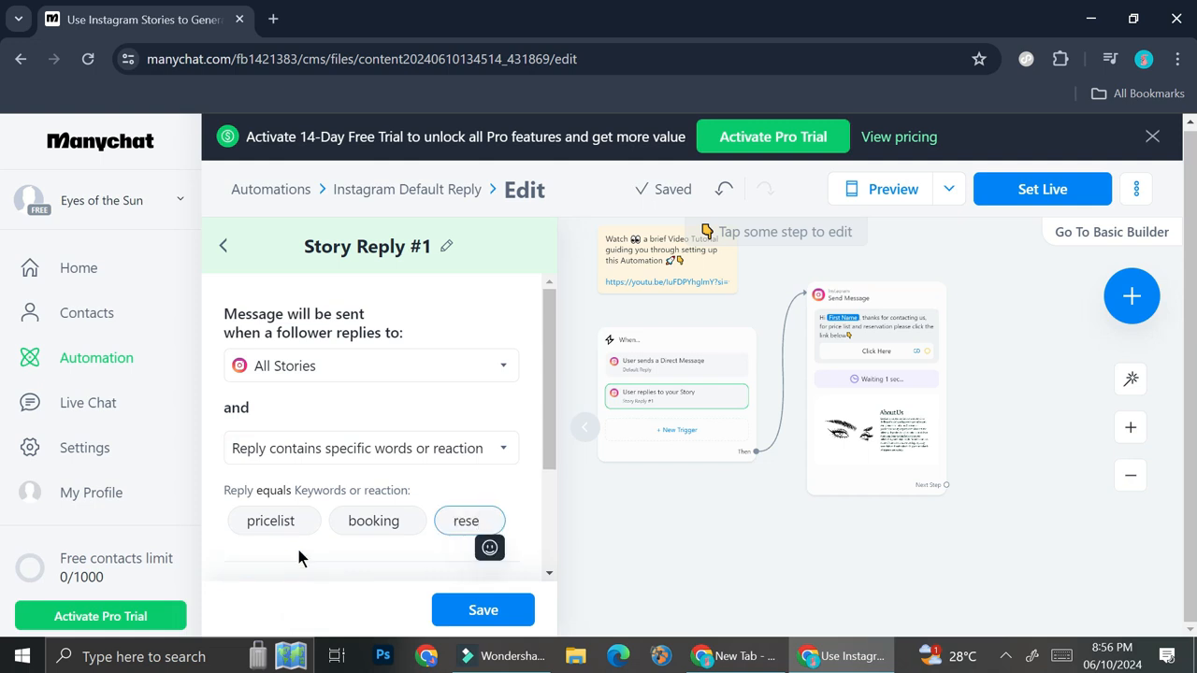
pyautogui.click(1131, 427)
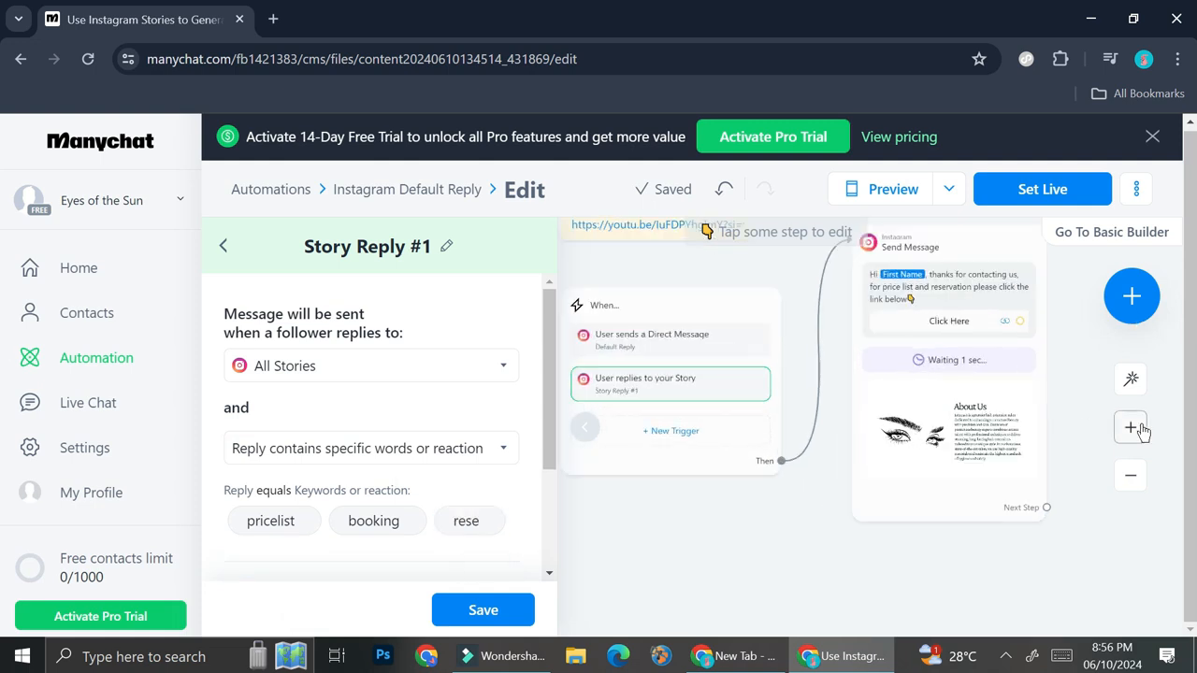
pyautogui.moveTo(884, 508); pyautogui.dragTo(529, 565)
pyautogui.moveTo(983, 310); pyautogui.dragTo(906, 506)
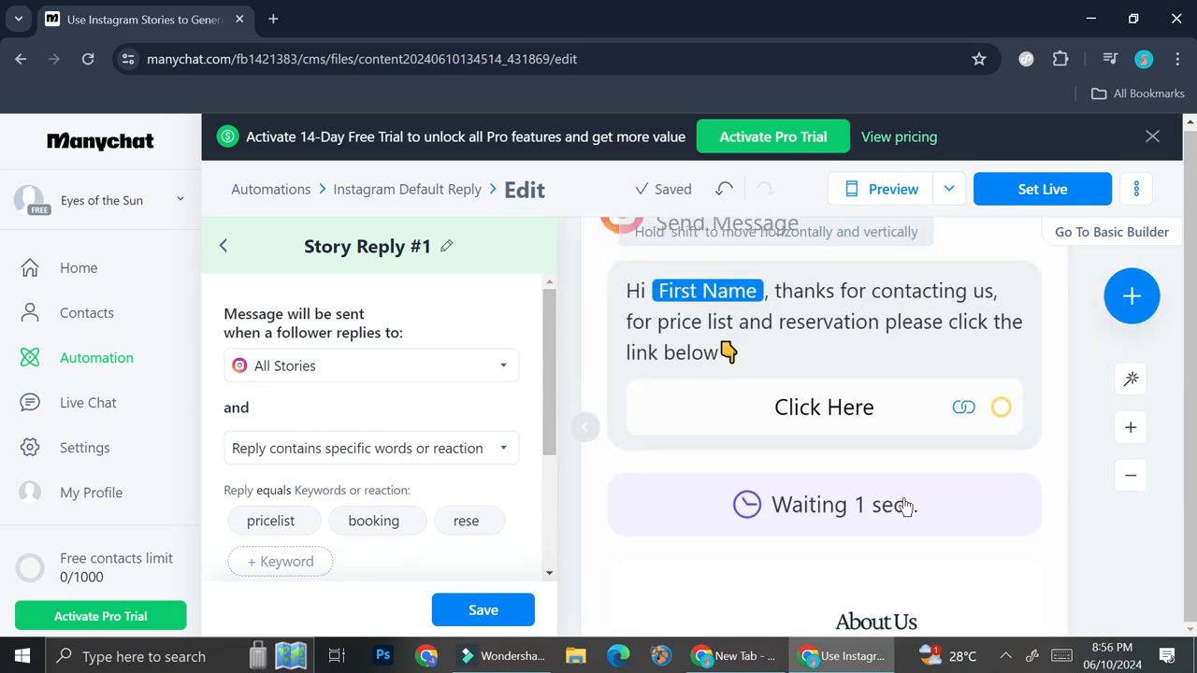
pyautogui.click(496, 521)
pyautogui.click(288, 565)
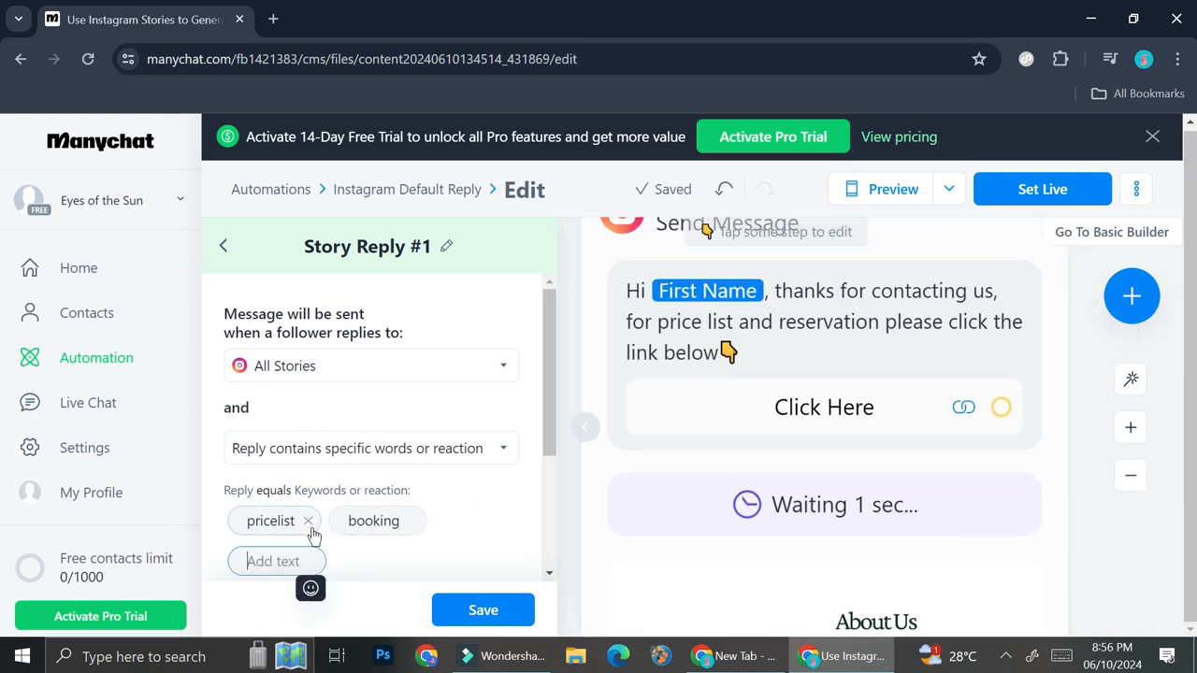
pyautogui.write('reservation')
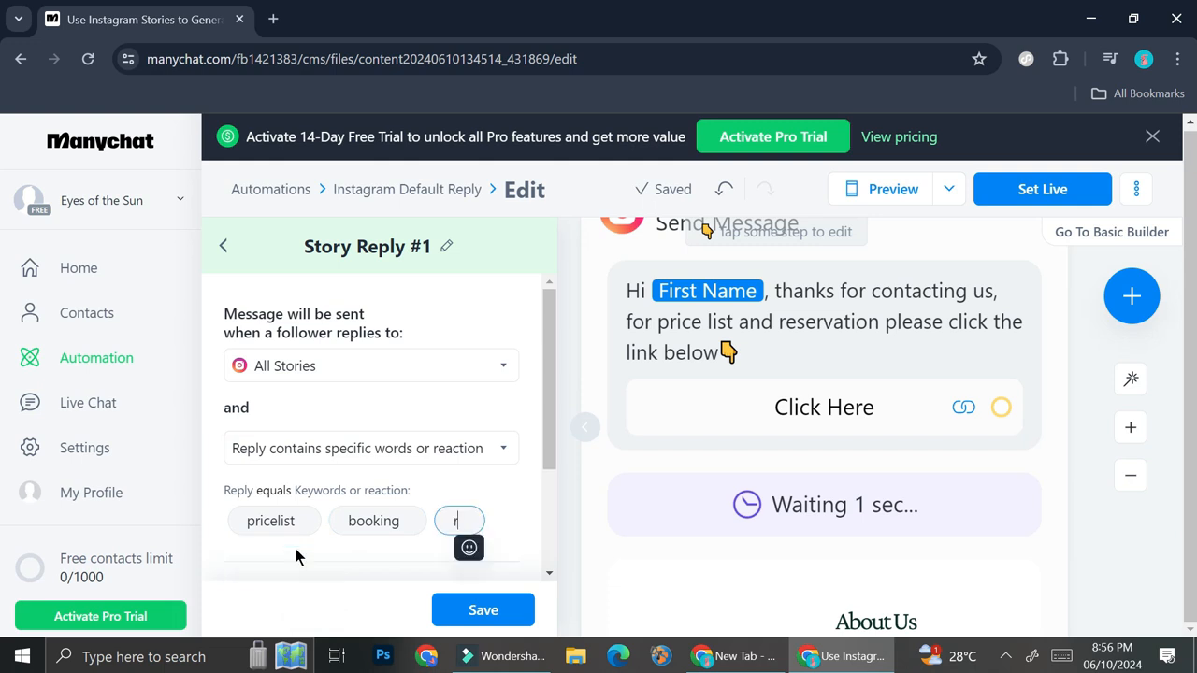
pyautogui.scroll(-2, 295, 557)
pyautogui.click(458, 612)
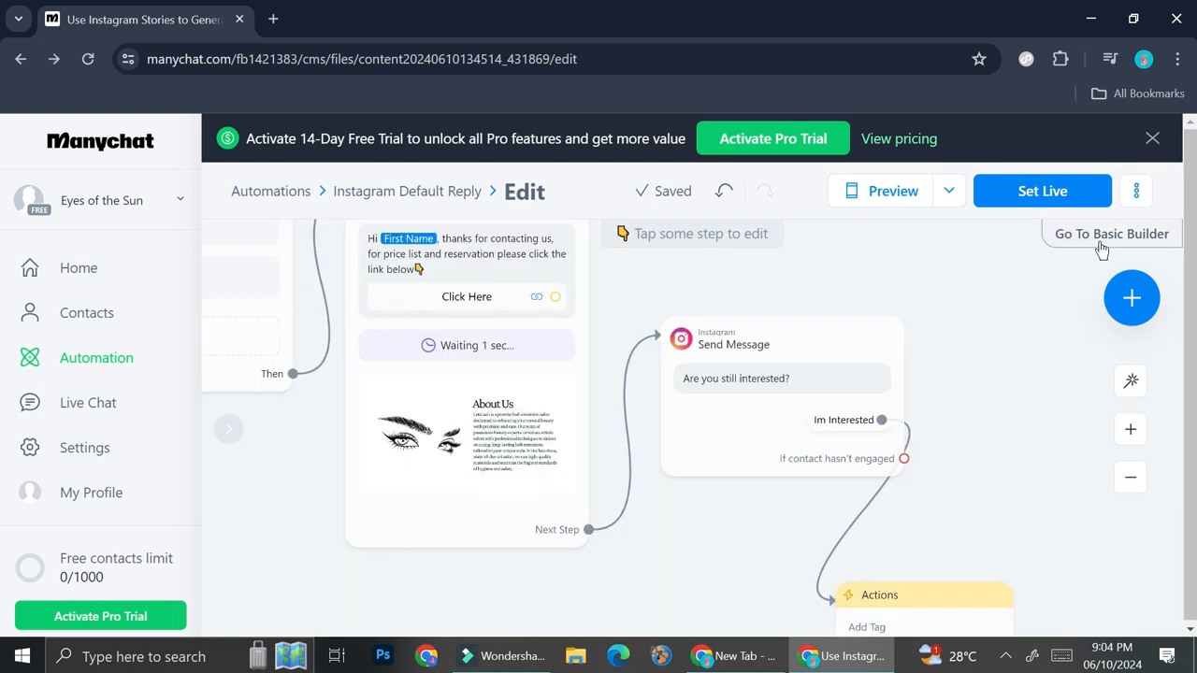
# Set the Instagram Default Reply automation live and close the Actions step's editor.
pyautogui.scroll(-3, 490, 299)
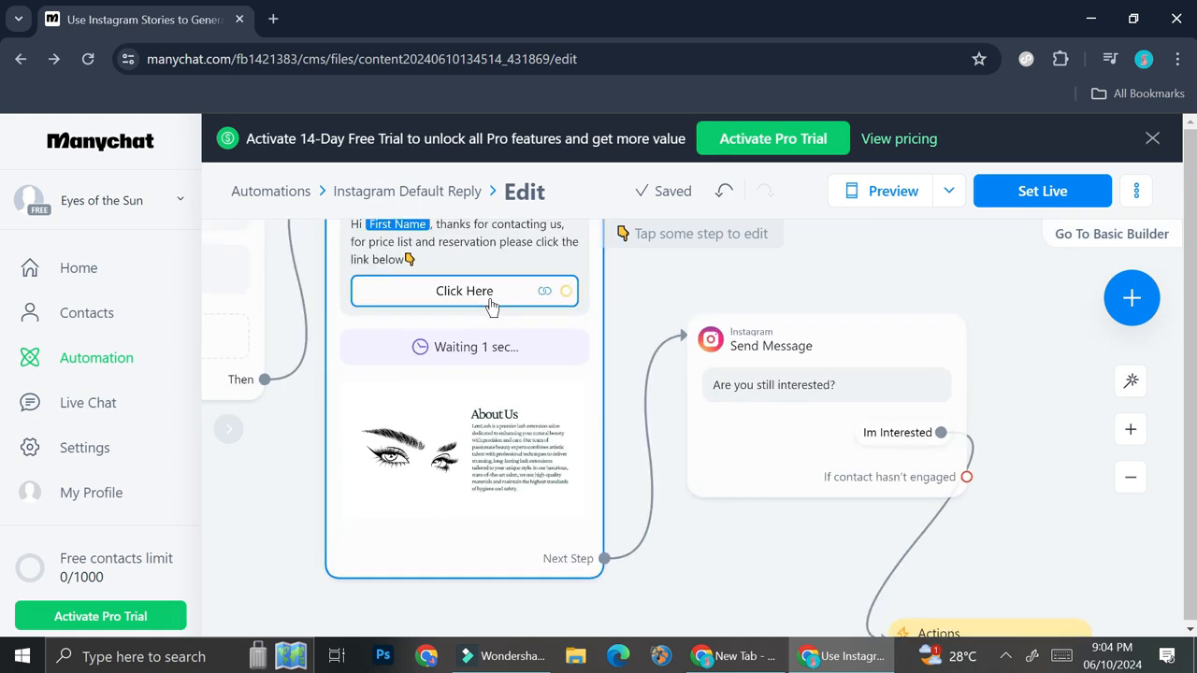
pyautogui.click(896, 192)
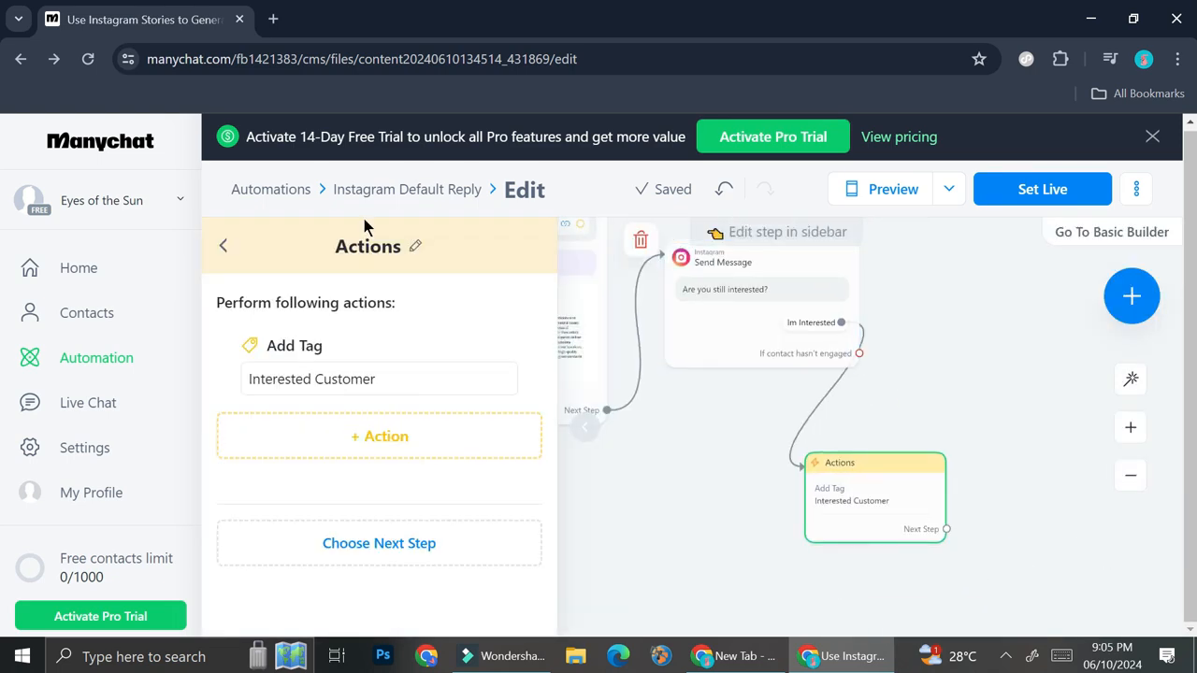
pyautogui.click(1133, 478)
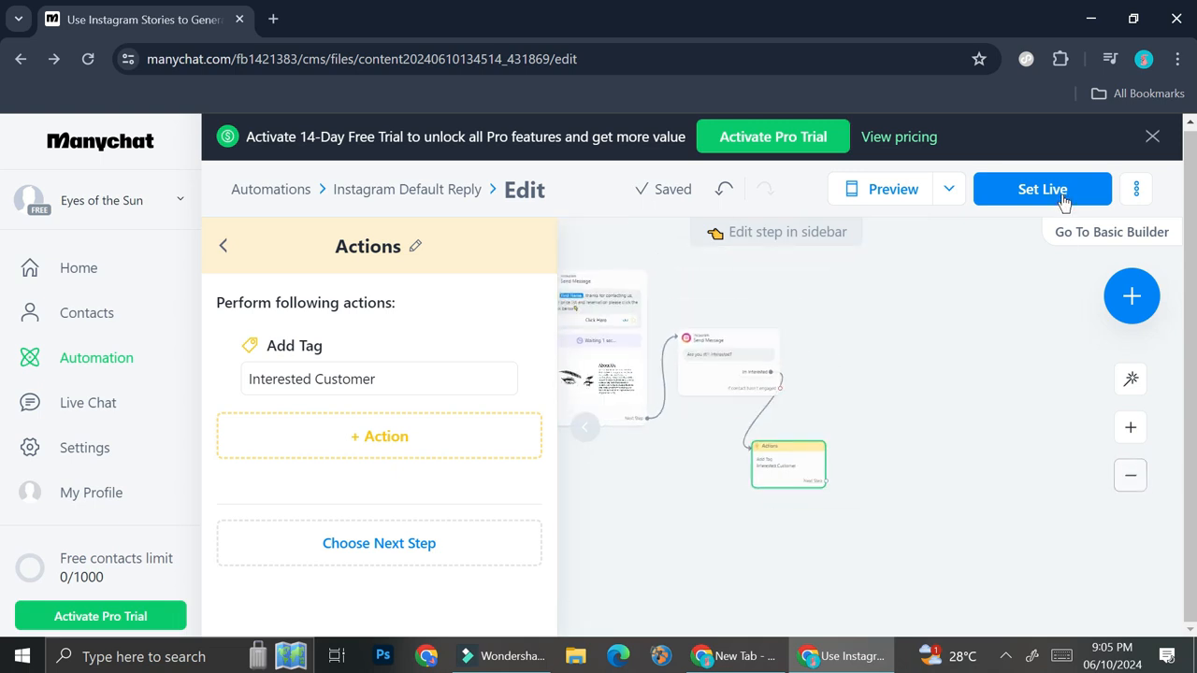
pyautogui.click(1061, 190)
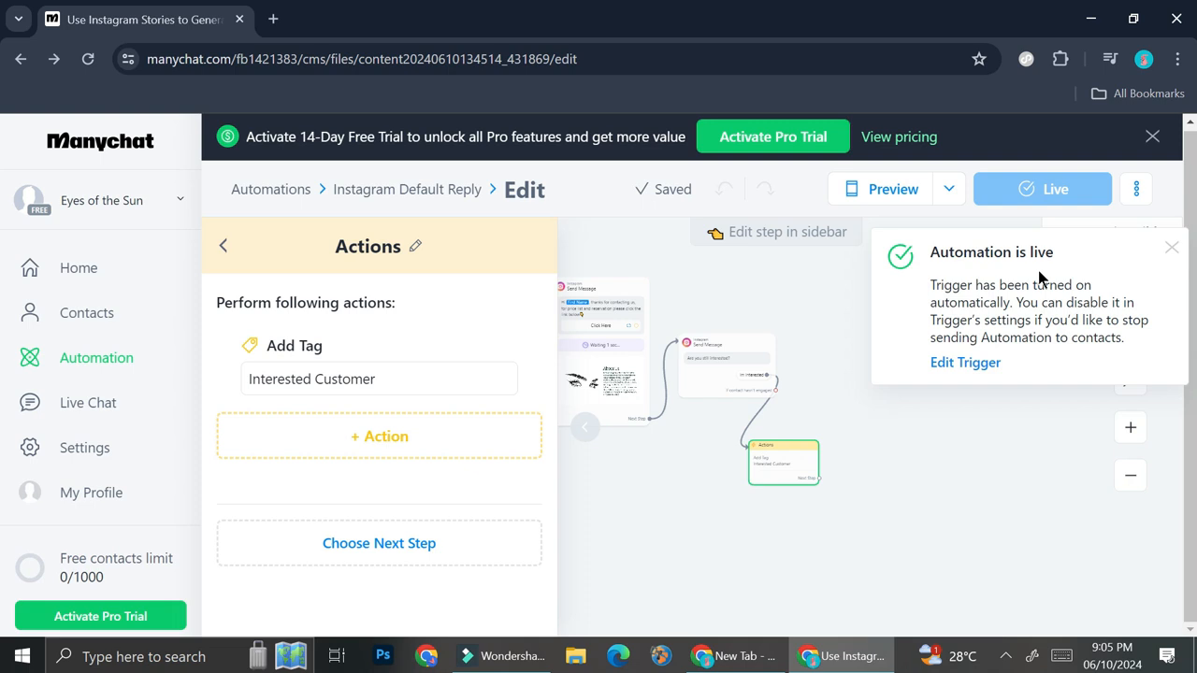
pyautogui.click(791, 324)
pyautogui.moveTo(791, 325); pyautogui.dragTo(790, 373)
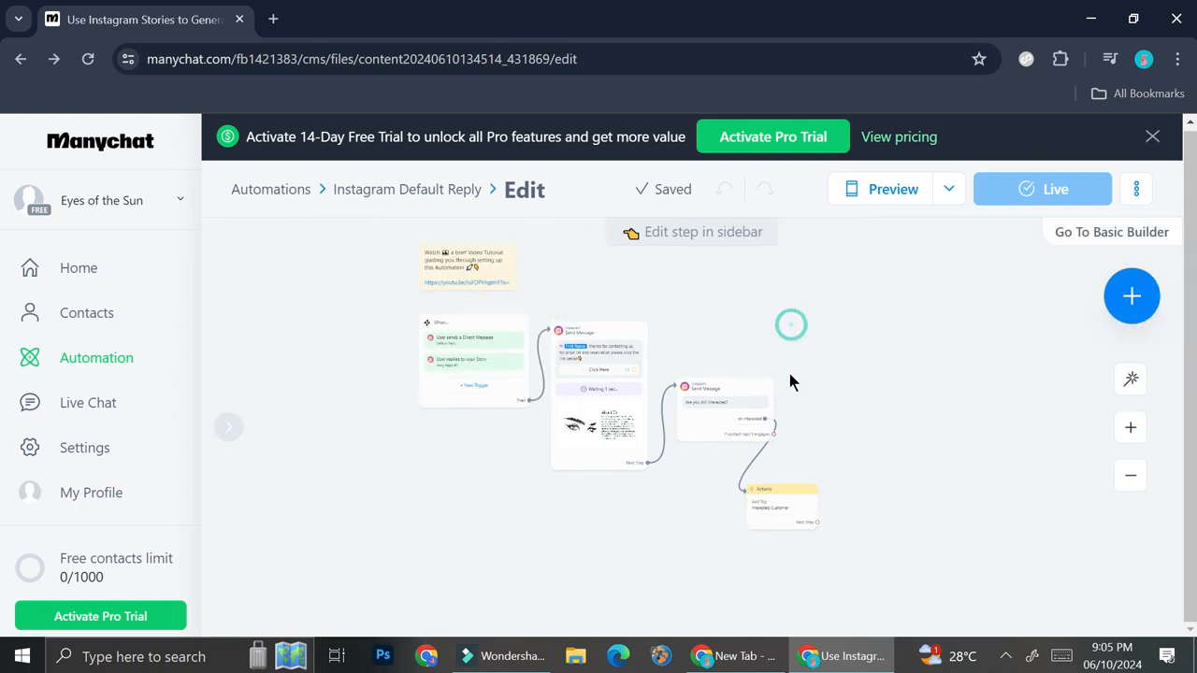
pyautogui.click(1131, 428)
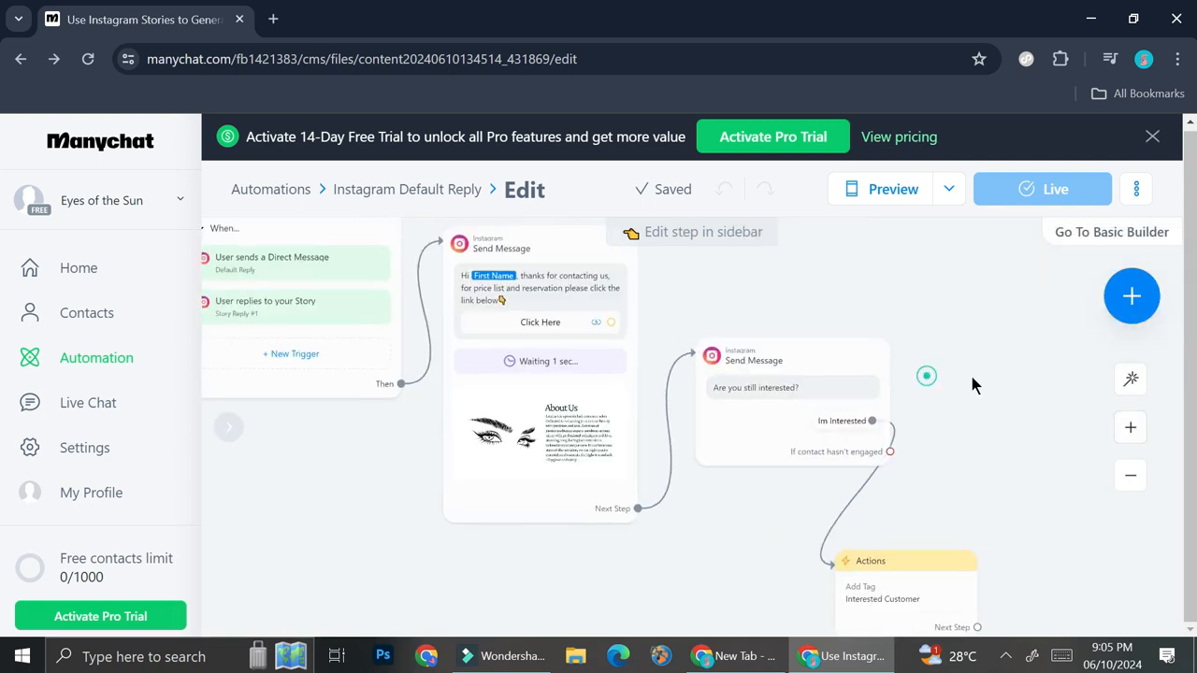
pyautogui.moveTo(973, 383); pyautogui.dragTo(999, 429)
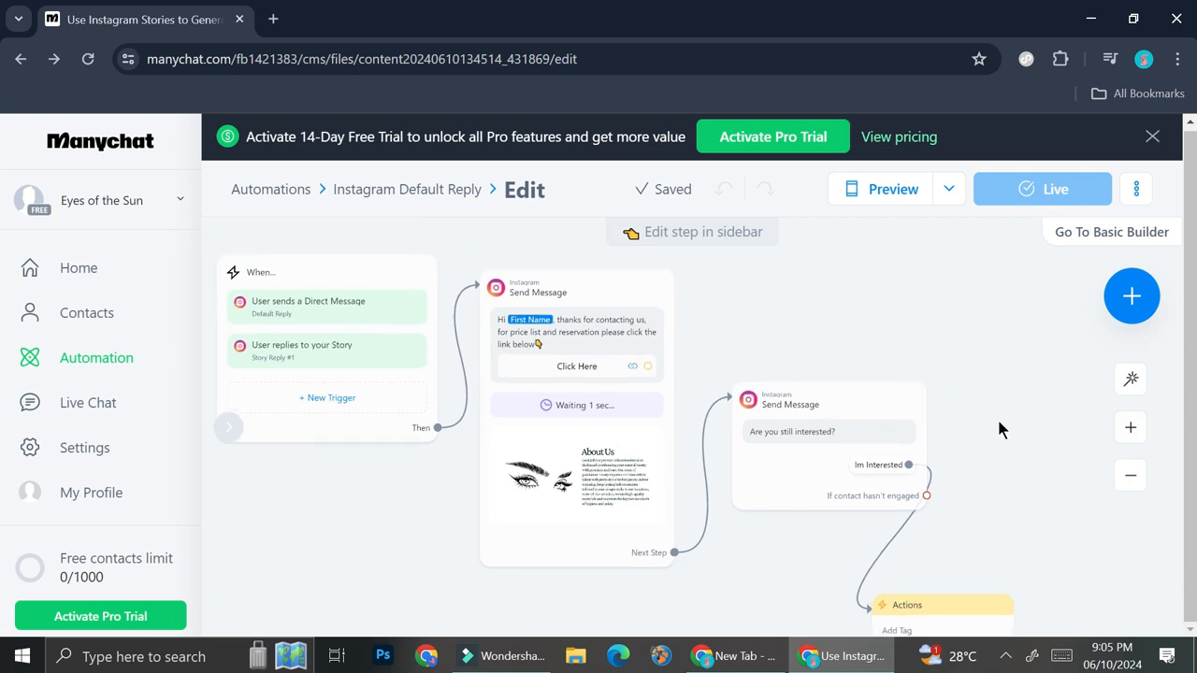